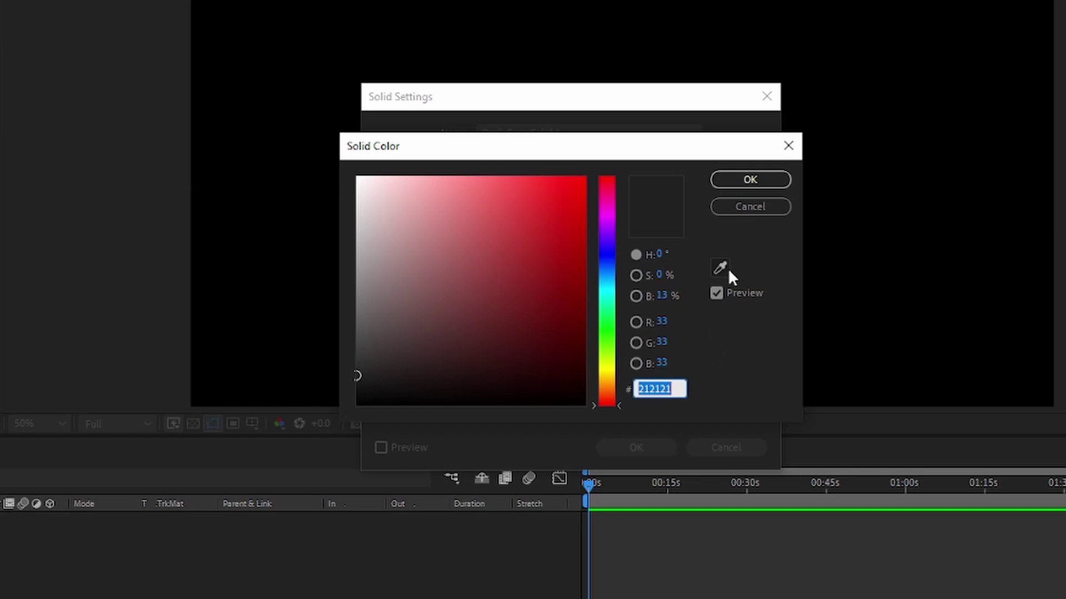
- Create a 1920 × 1080 solid in dark gray 212121 and rename its layer background
click(749, 184)
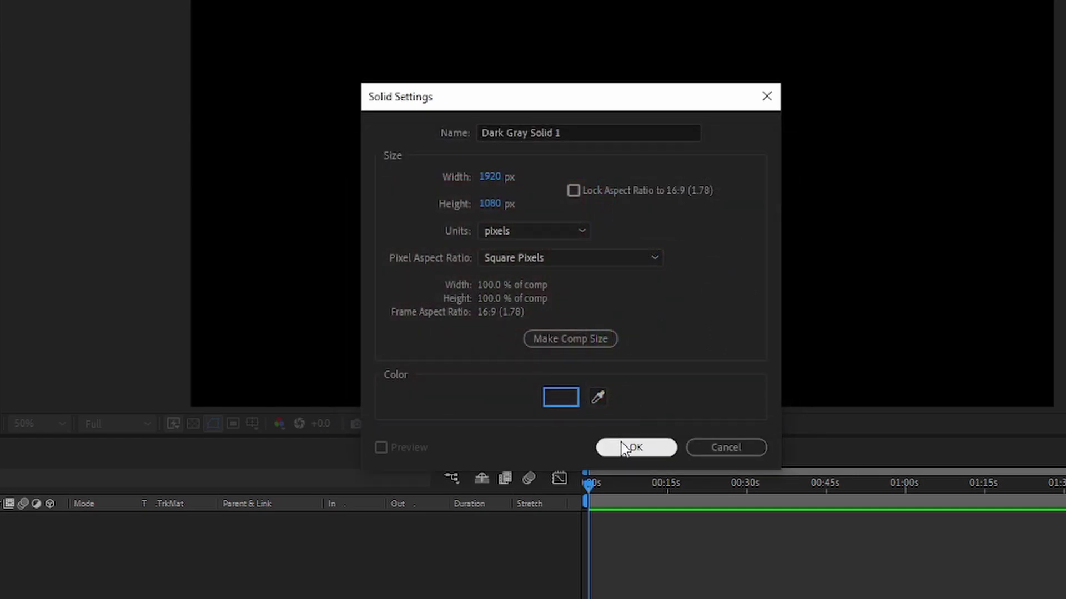
click(621, 442)
right_click(111, 454)
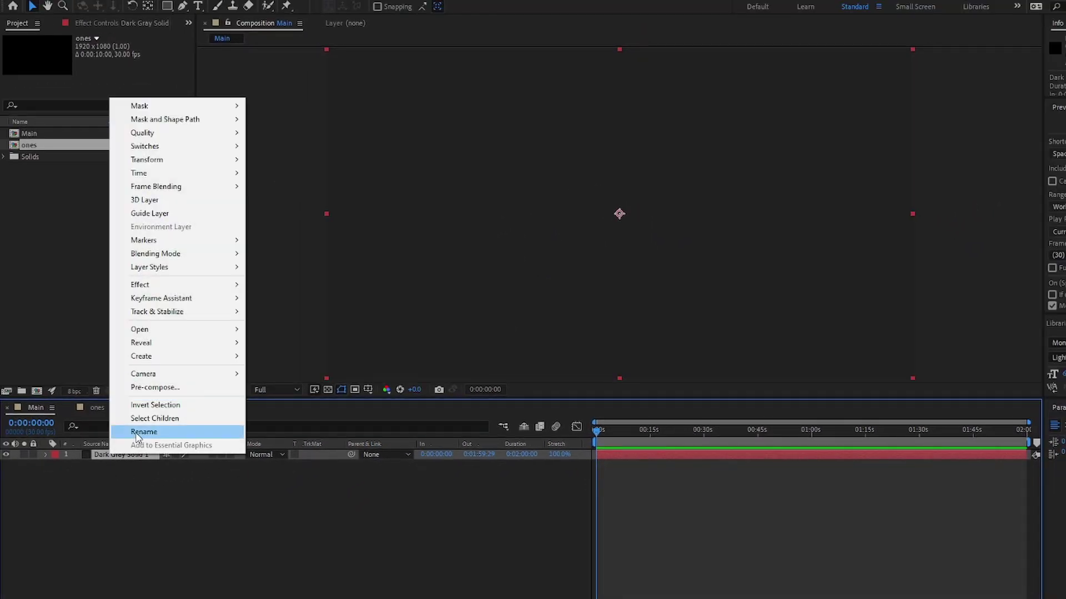
click(136, 434)
text(background)
key(Return)
- Add a new 1920 × 1080 solid named Smoke above the background layer
right_click(91, 477)
mouse_move(112, 9)
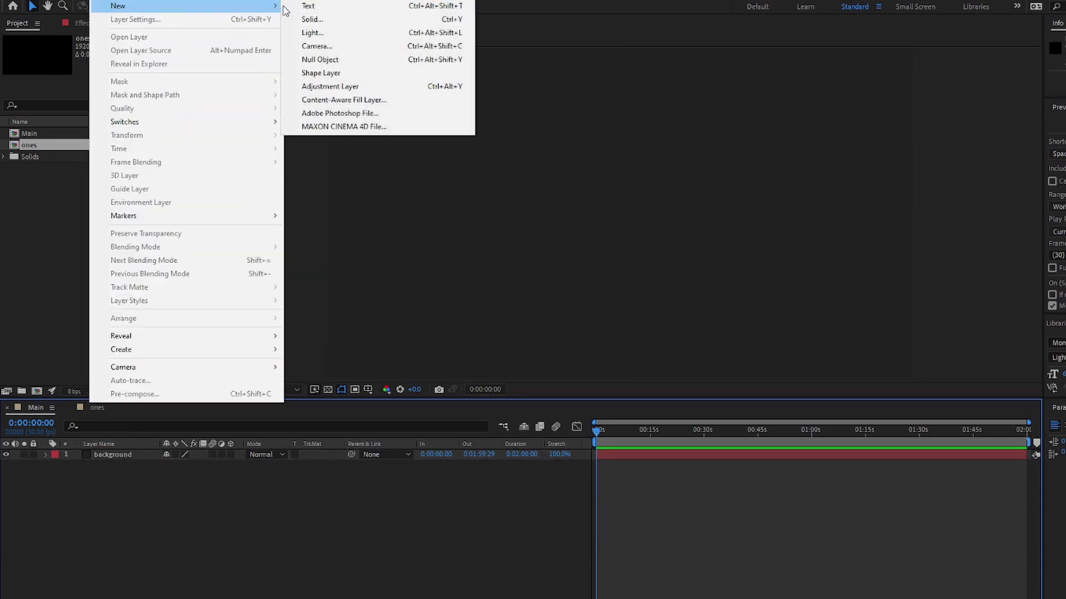
click(328, 20)
text(Smoke)
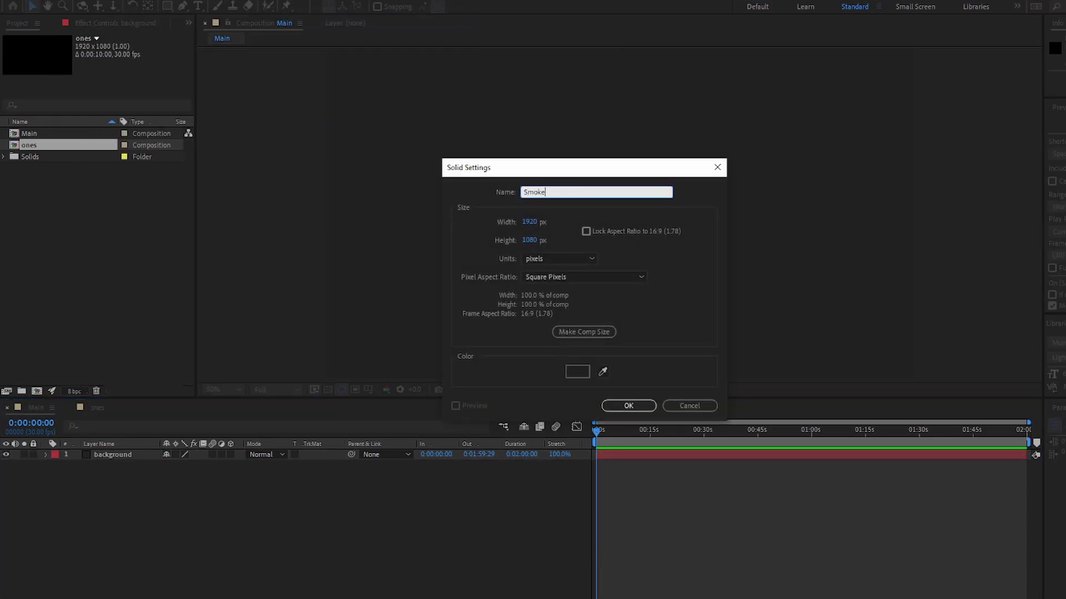
key(Return)
- Add another new solid layer named Particles above the Smoke layer
click(97, 2)
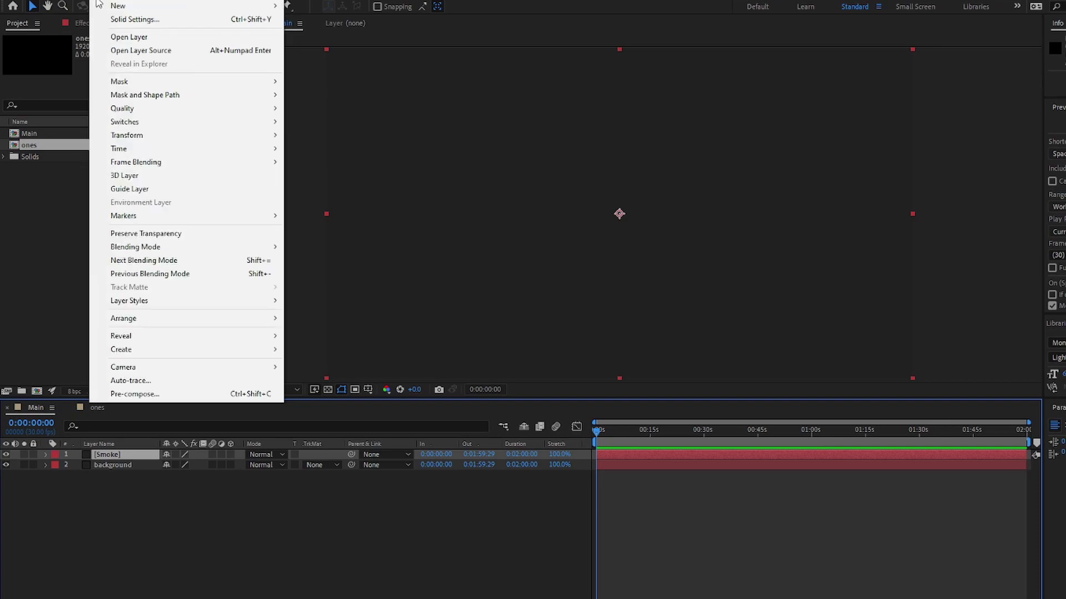
mouse_move(113, 7)
click(311, 21)
text(Particles)
key(Return)
- Apply the CC Particle World effect to the Particles layer, preview it, and set its Birth Rate to 0.2
click(121, 1)
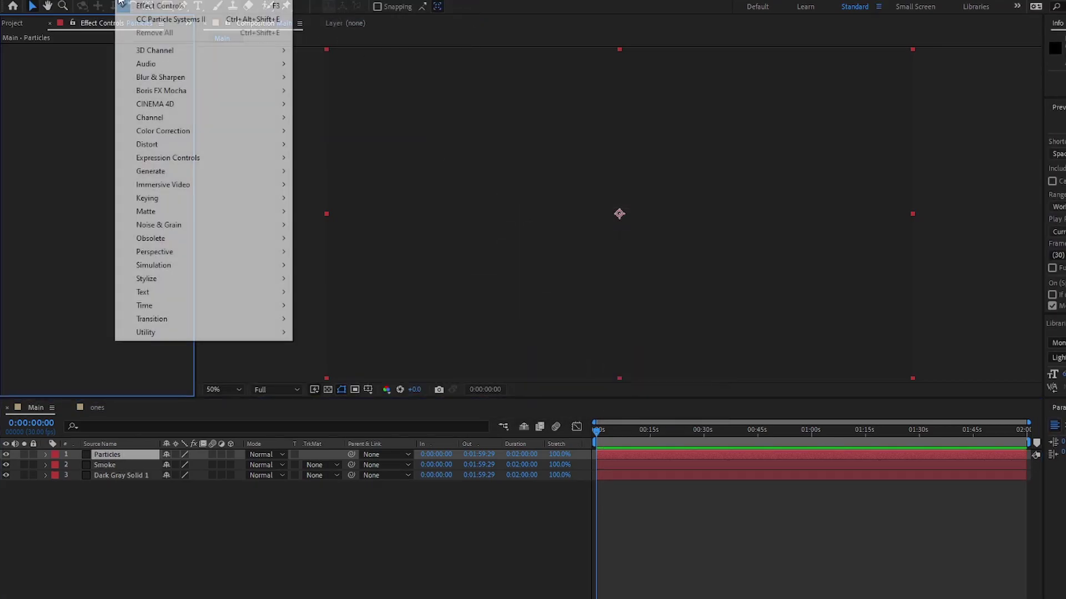
mouse_move(179, 210)
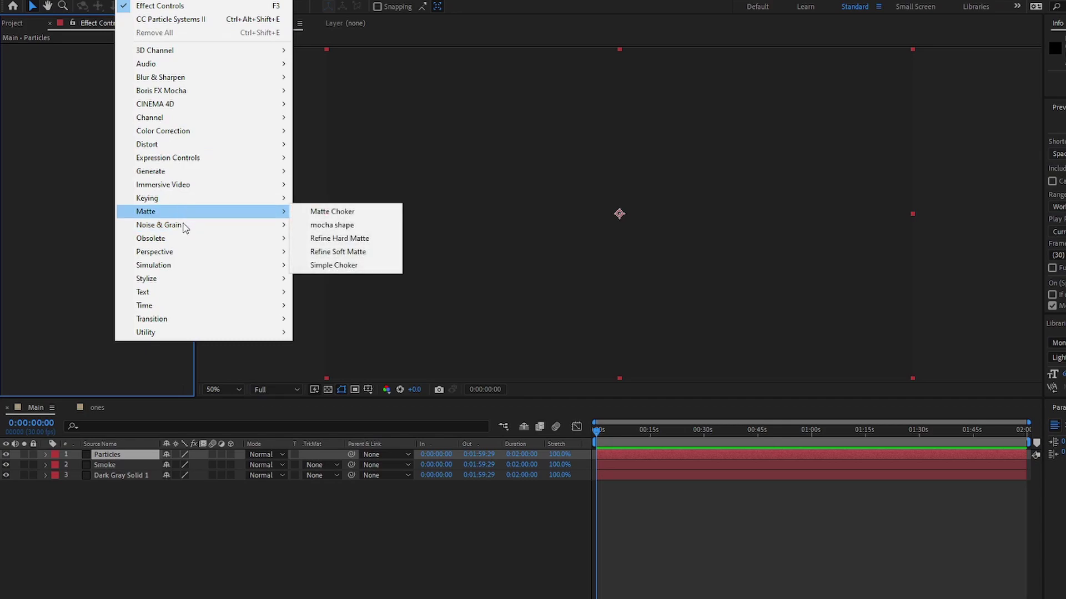
mouse_move(191, 268)
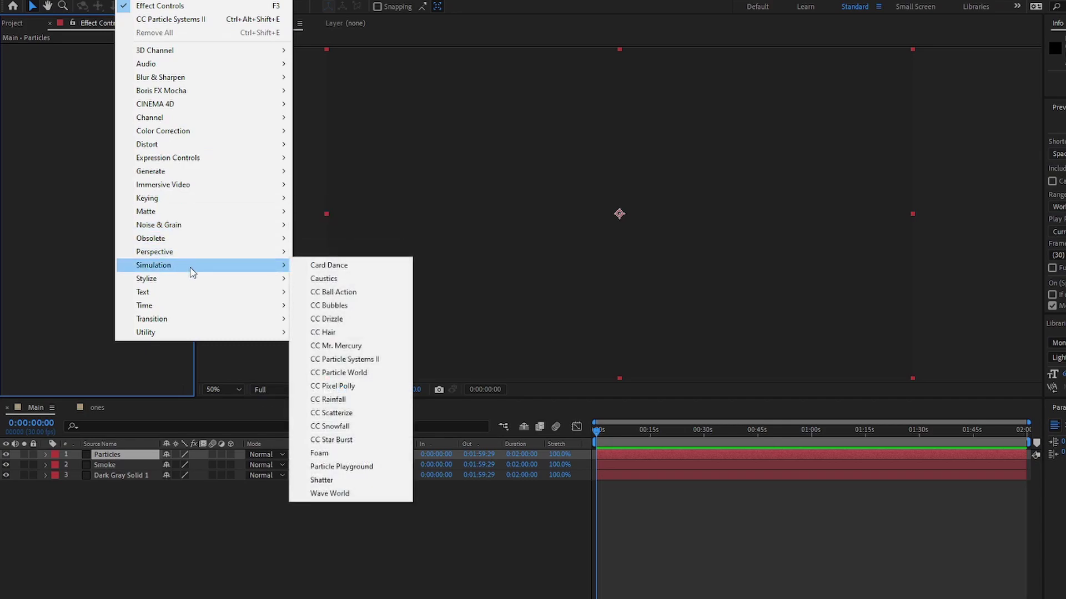
click(358, 373)
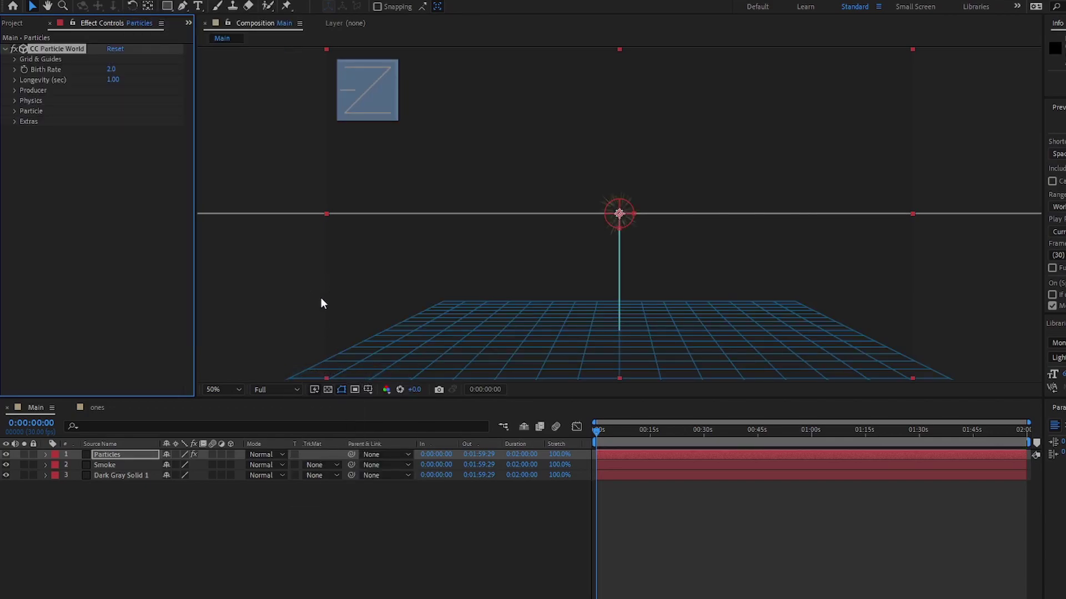
key(space)
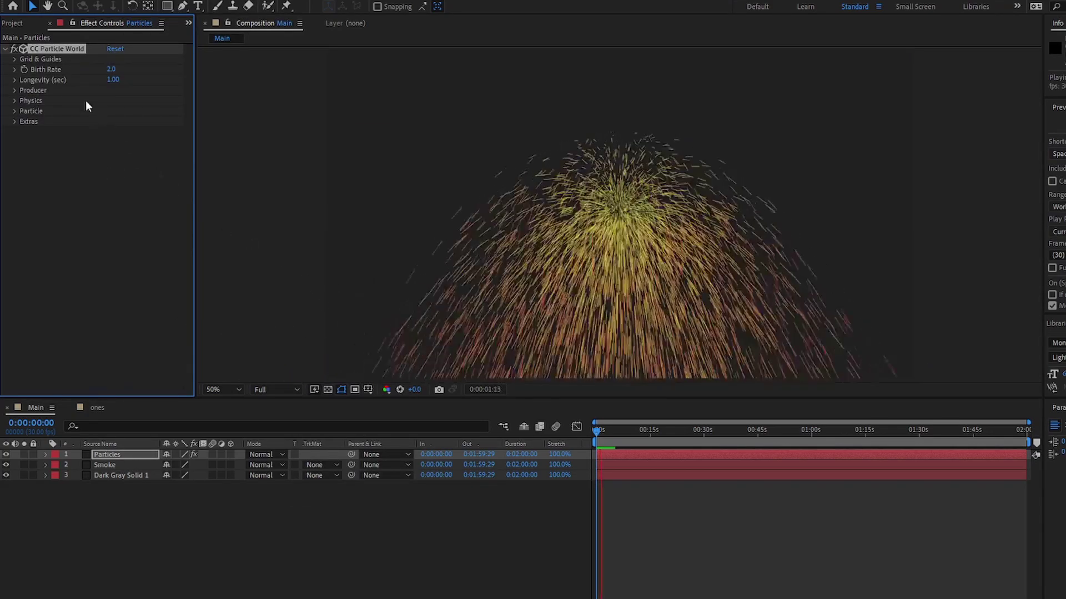
key(space)
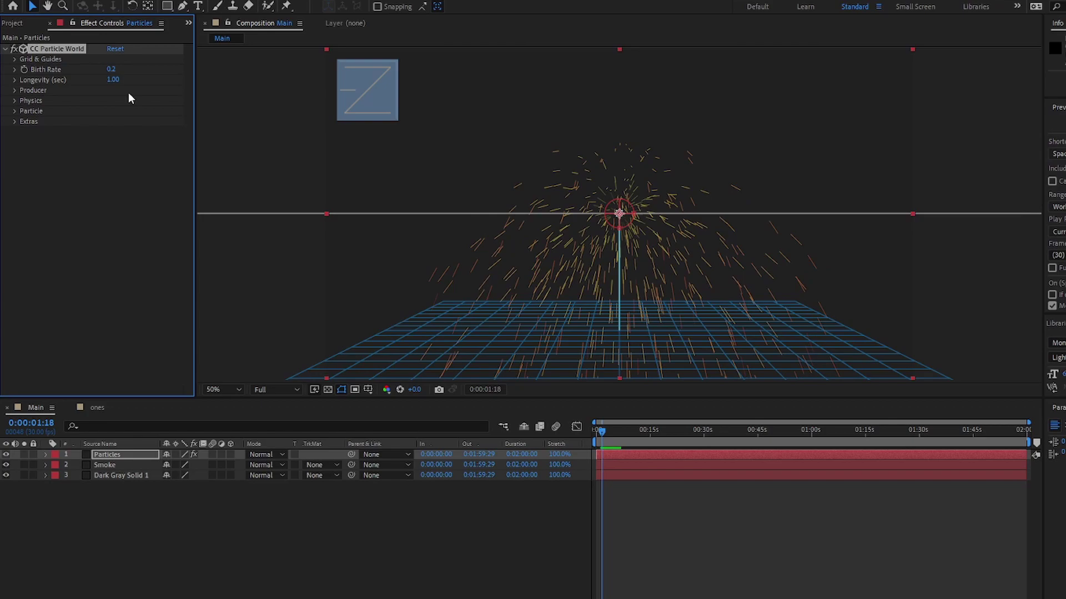
- Set the particles' Longevity to 5.00 seconds and their Particle Type to TriPolygon
click(15, 100)
click(15, 215)
click(122, 224)
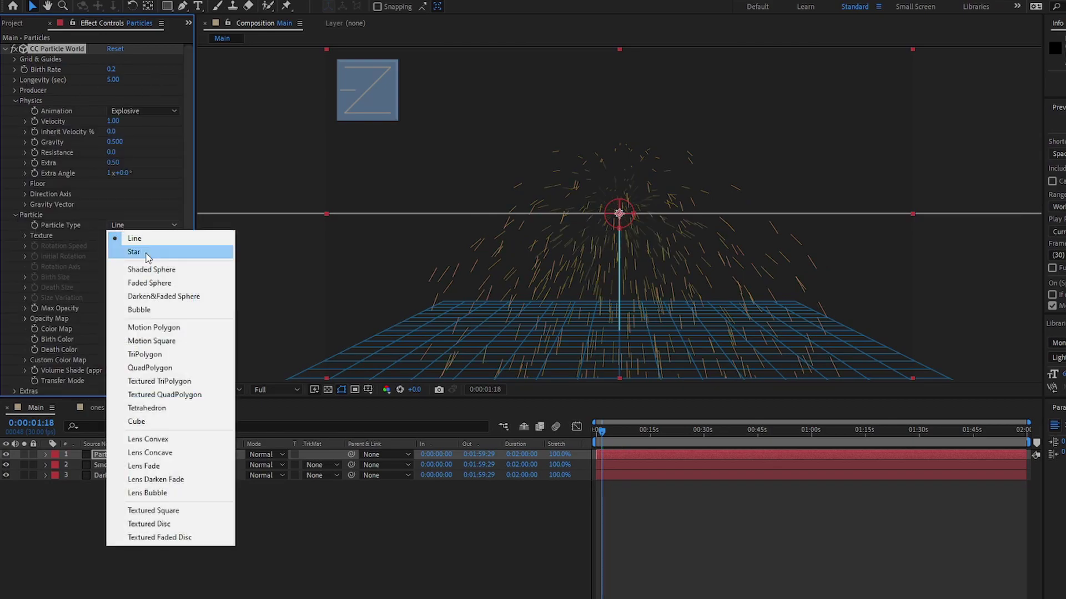
click(169, 354)
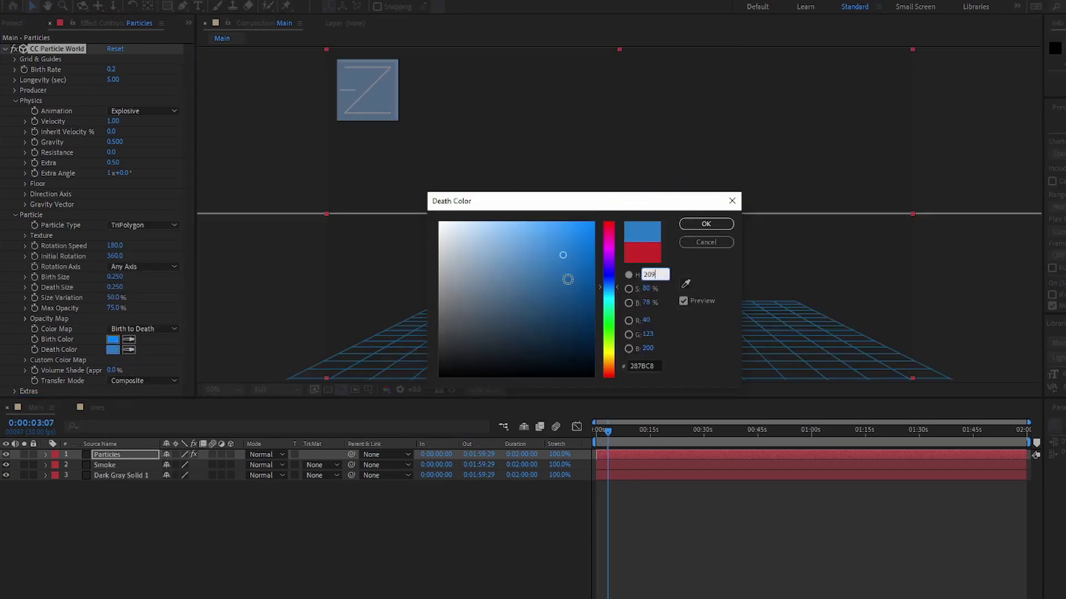
- Set the particles' Birth Color to bright blue and Death Color to a darker blue with hue 209, and preview the animation
drag(567, 278, 593, 272)
click(707, 223)
key(space)
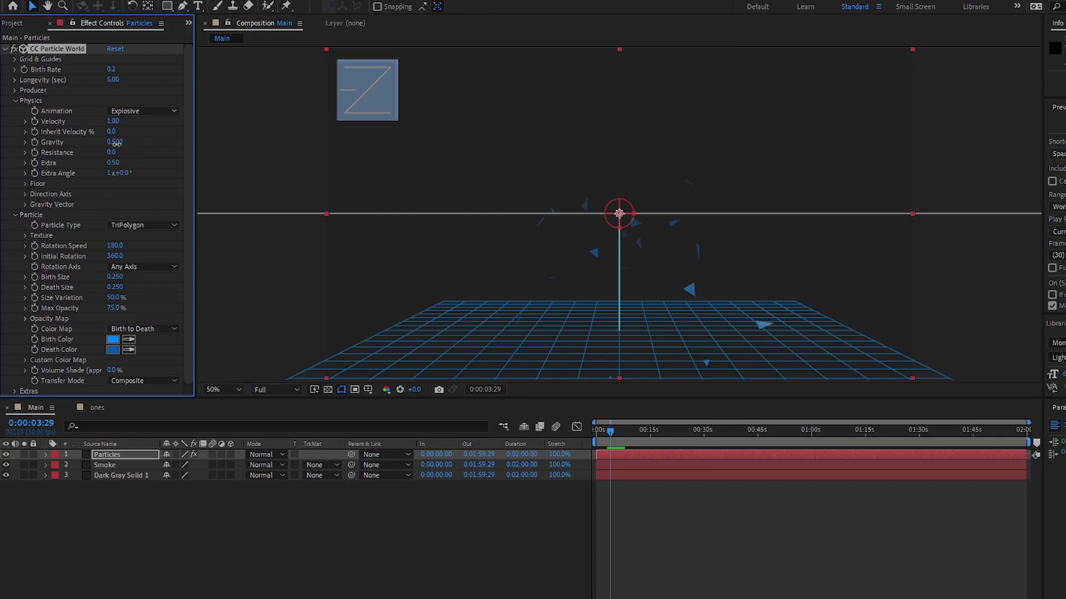
- Set the producer's Position Y to 0.70 and the physics to a Twirl animation with velocity 0.50 and gravity -0.020
click(127, 173)
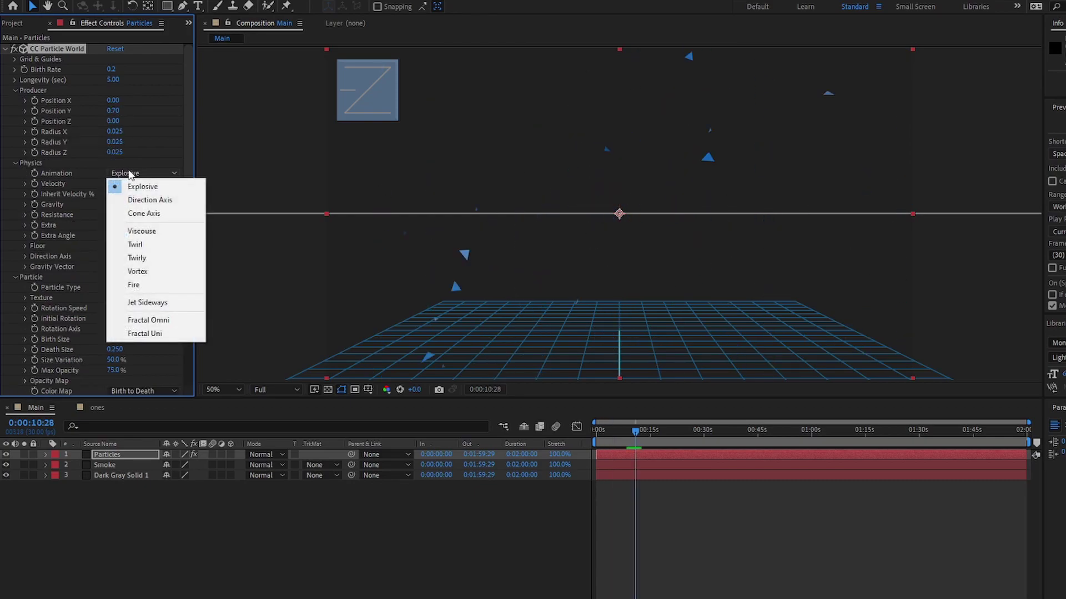
click(152, 274)
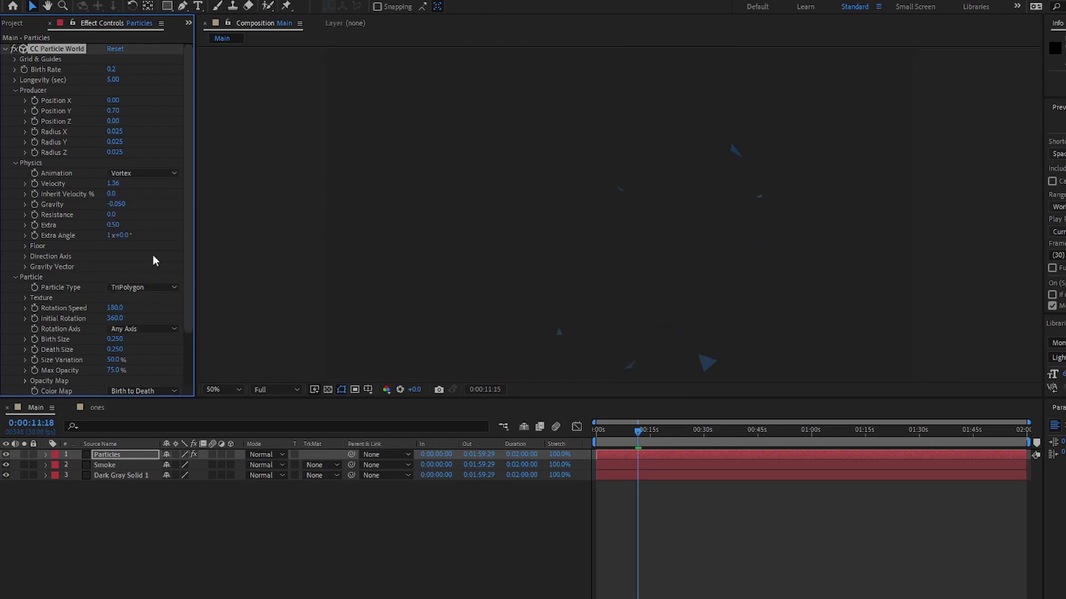
click(138, 175)
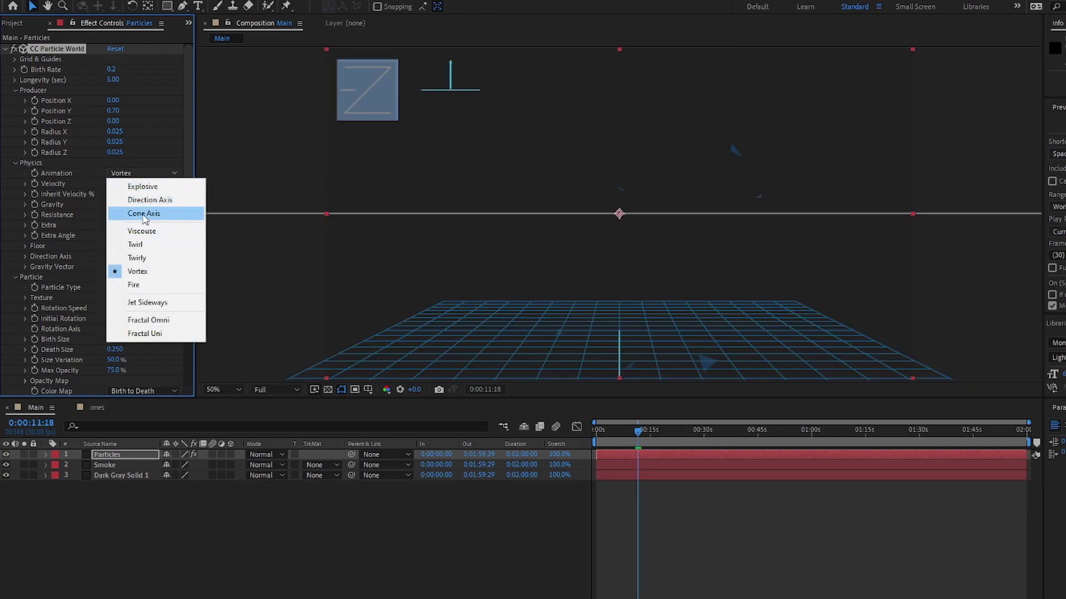
click(157, 248)
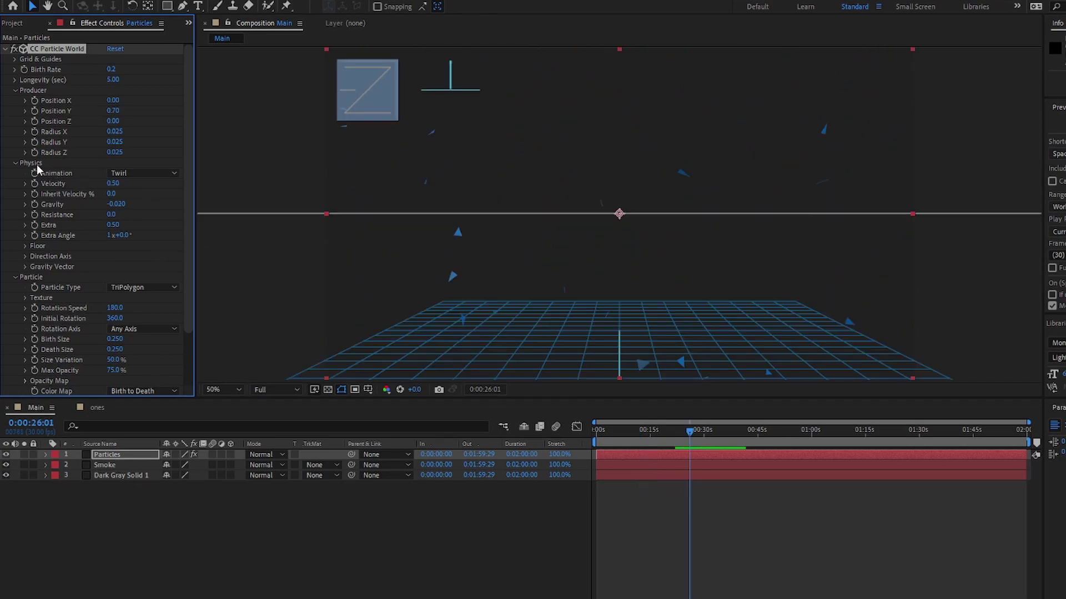
- Collapse the Physics, Producer and Particle property groups of the CC Particle World effect
click(16, 163)
click(16, 91)
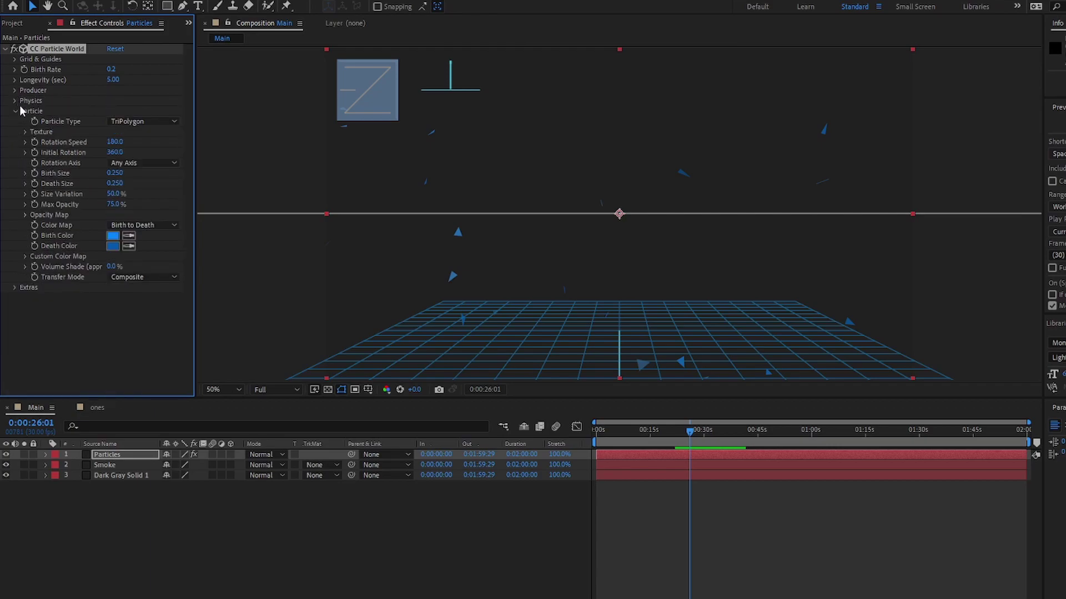
click(16, 111)
- Apply the Fractal Noise effect to the Smoke layer
click(139, 465)
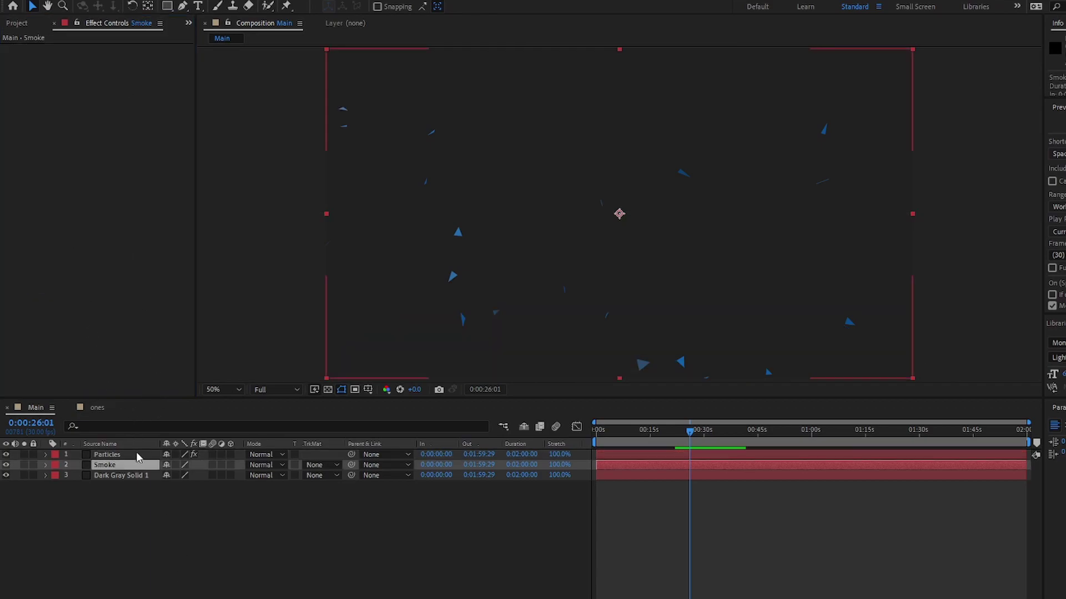
click(128, 1)
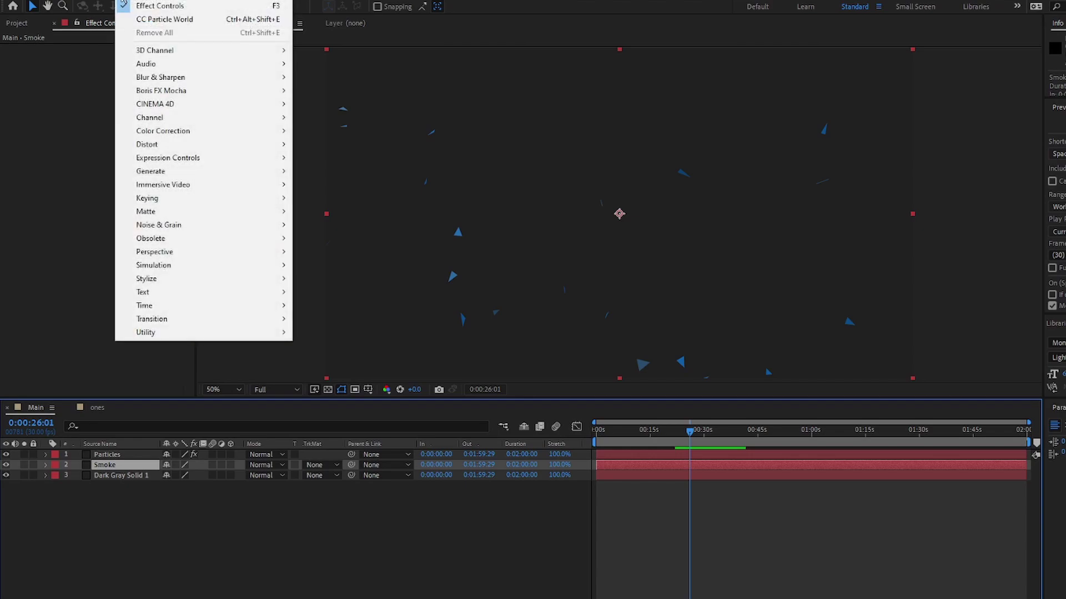
mouse_move(213, 228)
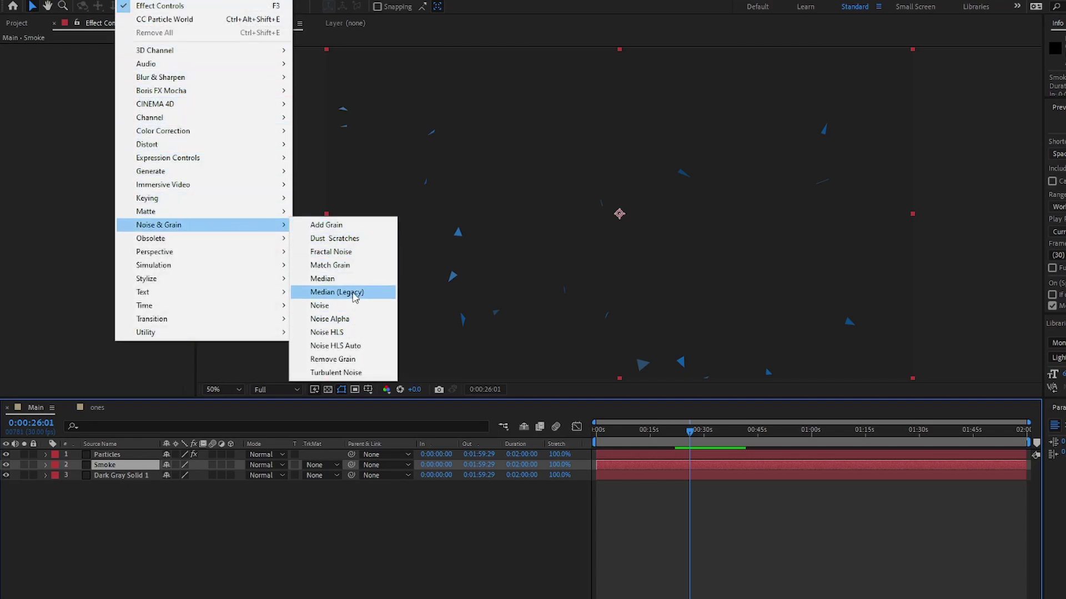
click(353, 254)
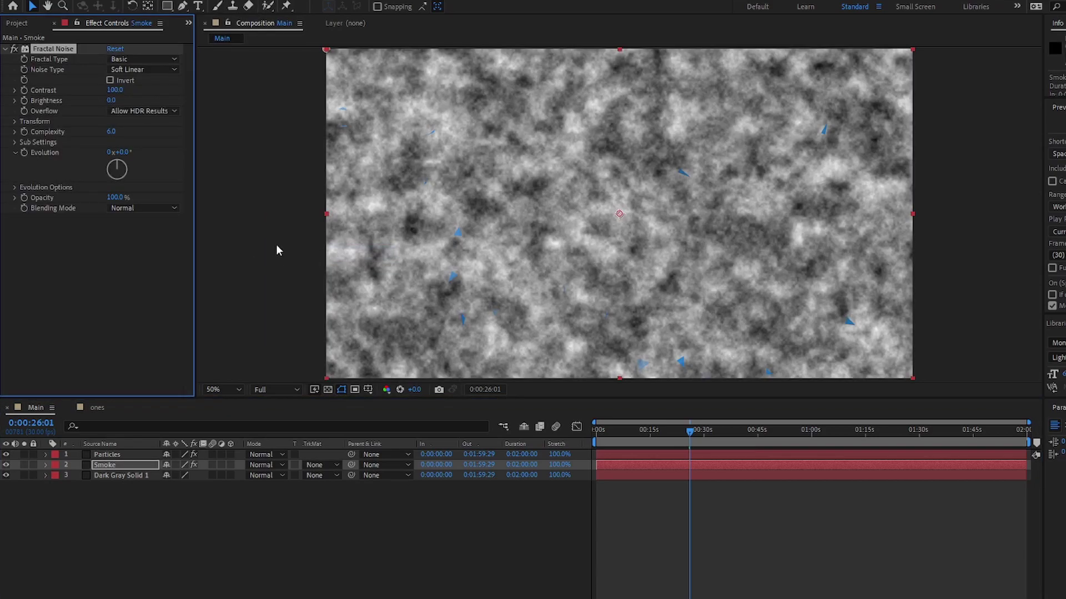
- Set the Fractal Noise transform Scale to 119 and the effect's Opacity to 11%
click(36, 121)
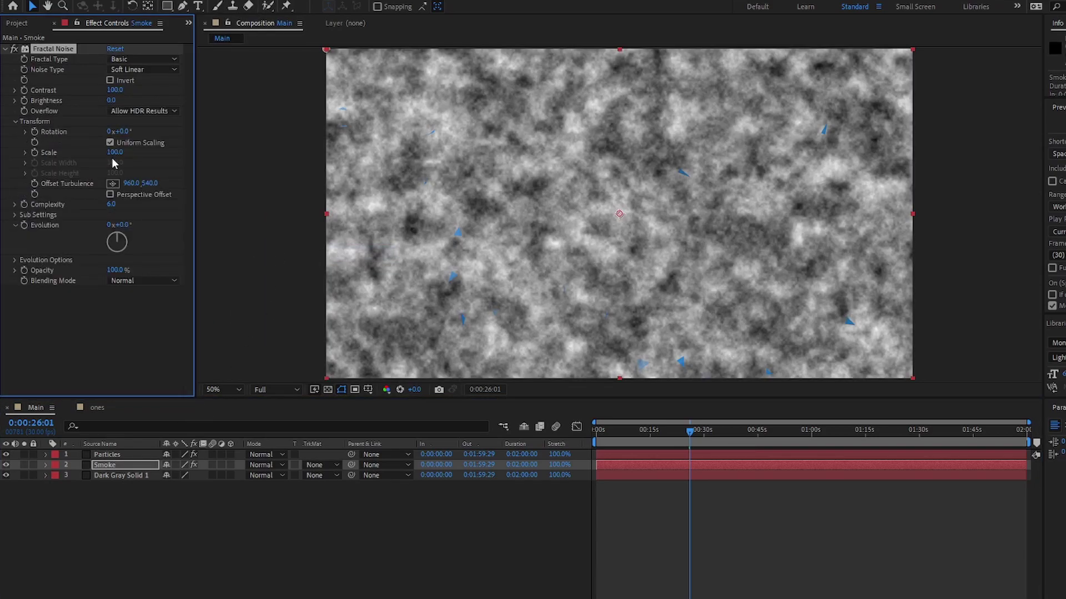
click(25, 153)
drag(115, 152, 134, 168)
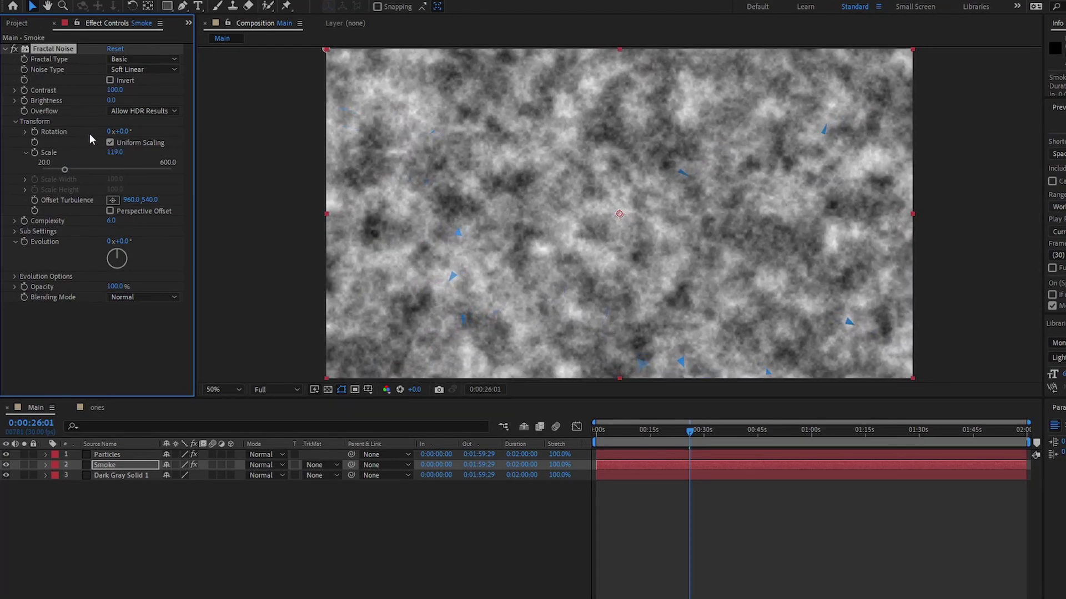
drag(117, 288, 64, 292)
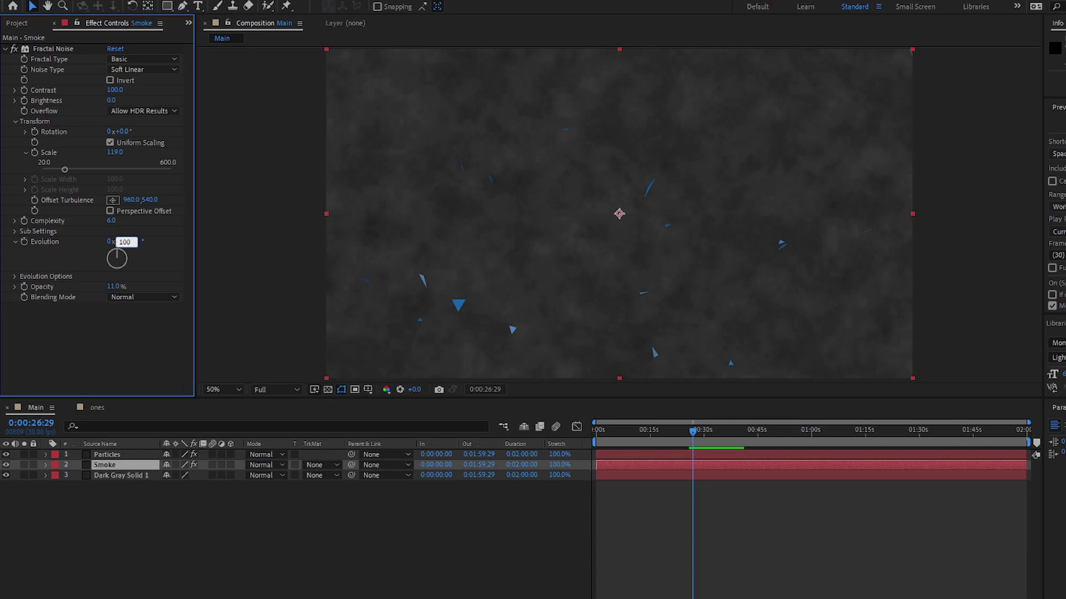
- Set the Fractal Noise Evolution to 100° and drive it with the expression time*150
key(Return)
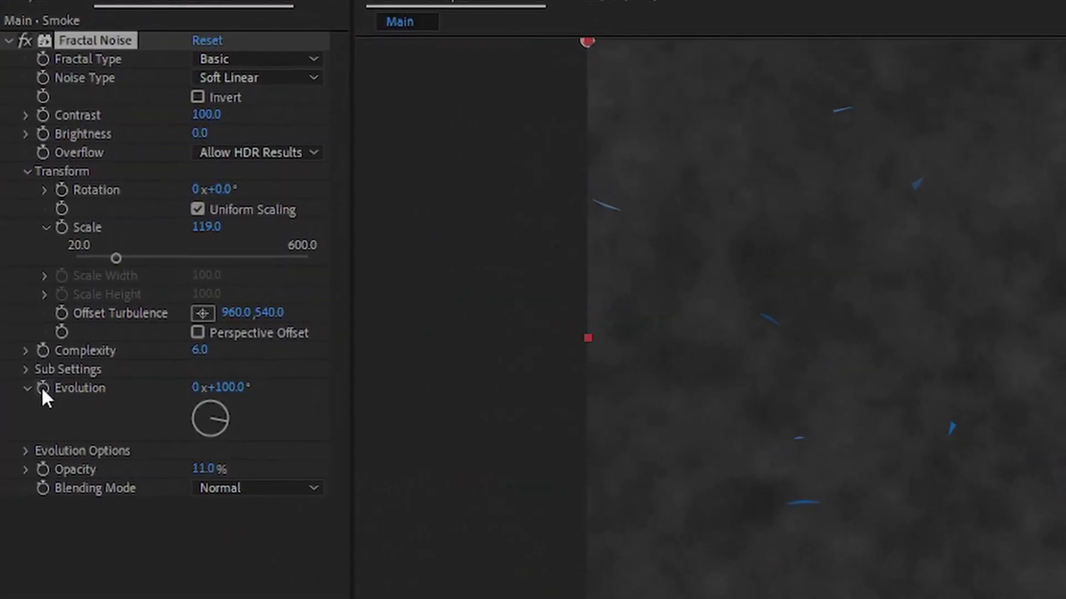
click(49, 442)
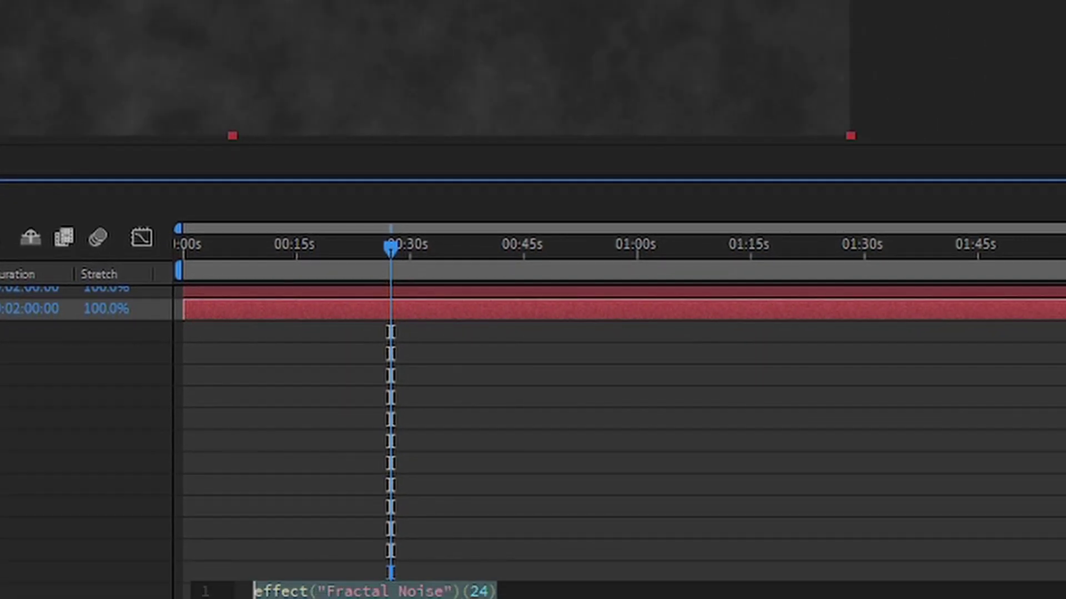
text(time*)
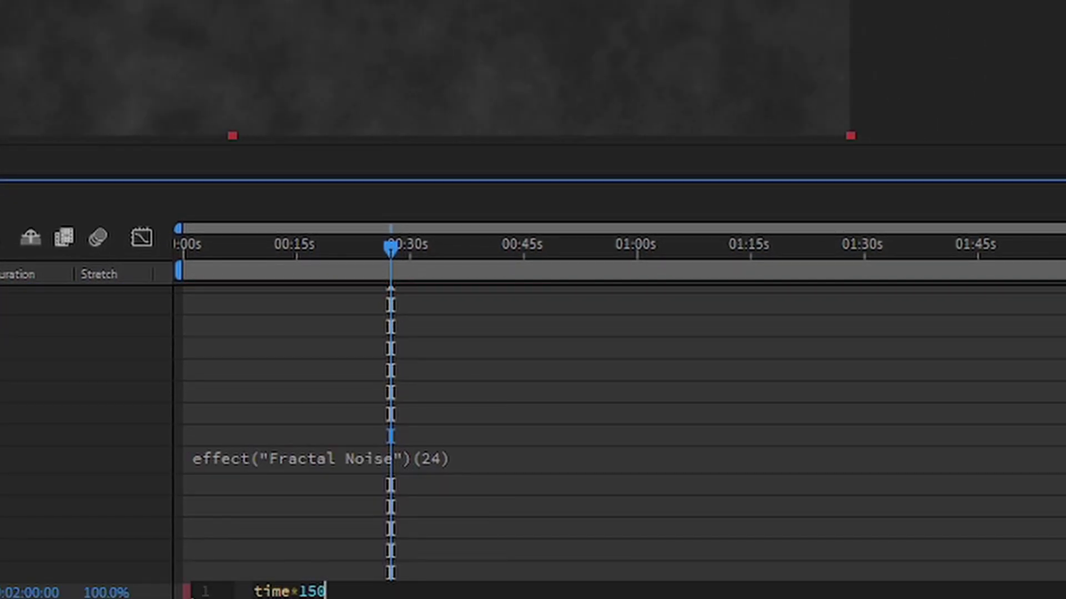
text(150)
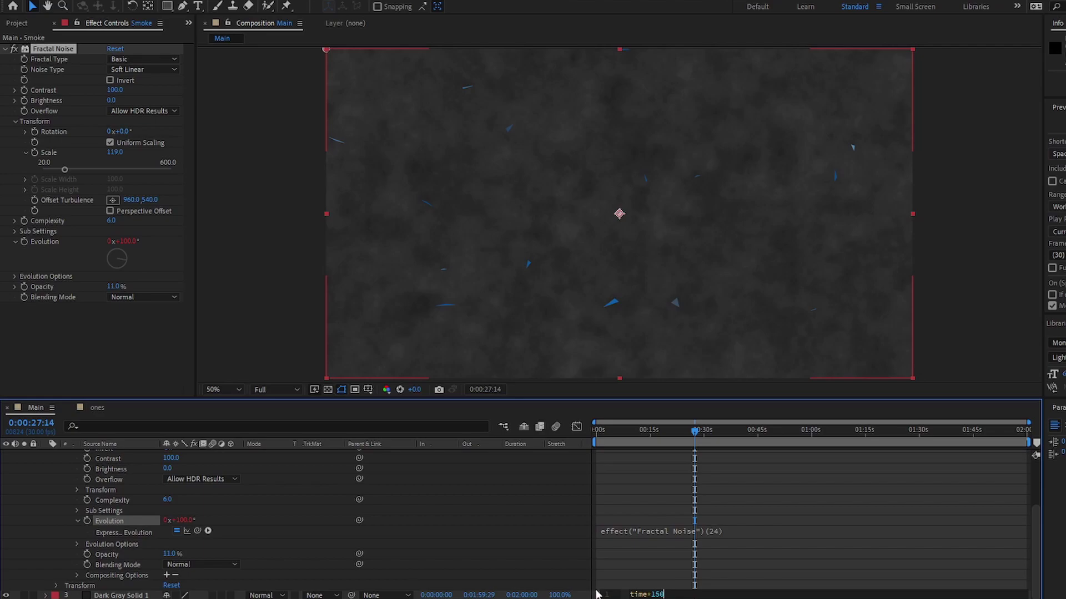
click(594, 583)
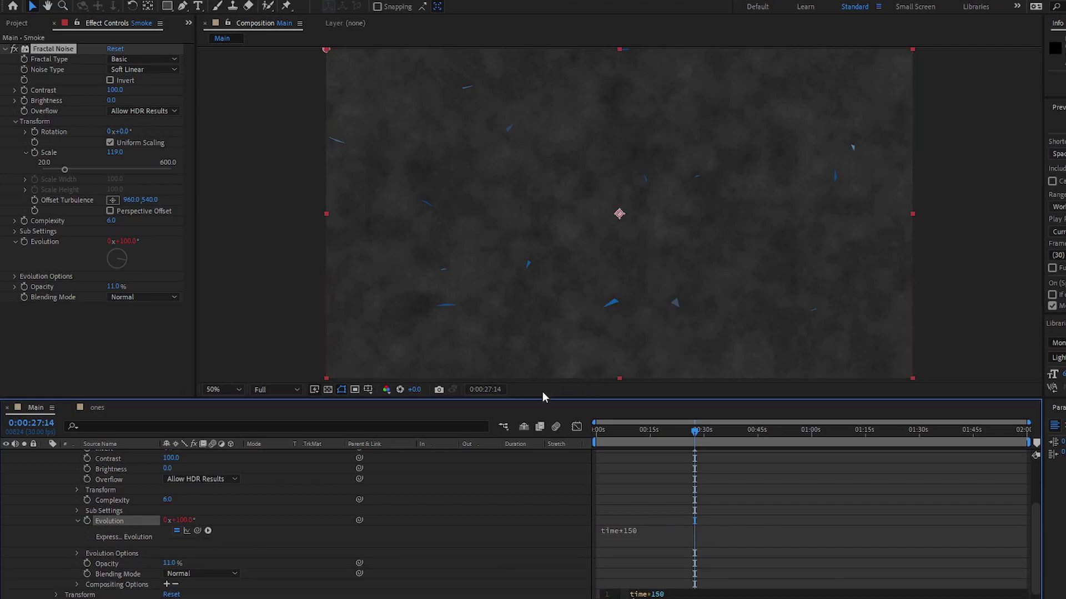
- Preview the composition from the start and lower the Fractal Noise Opacity to 5%
drag(613, 434, 571, 438)
key(space)
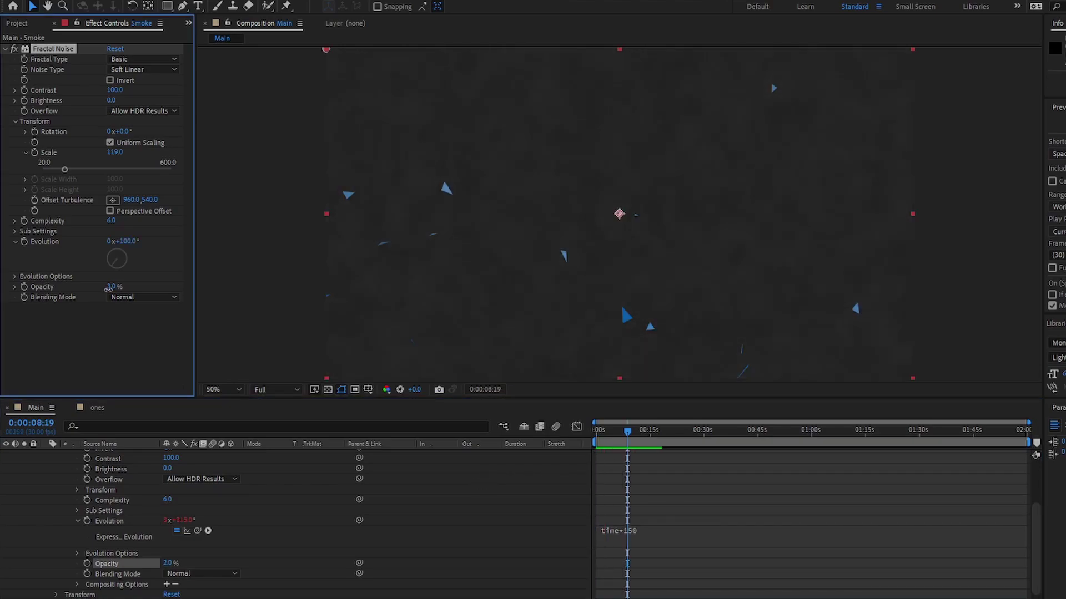
drag(114, 287, 110, 287)
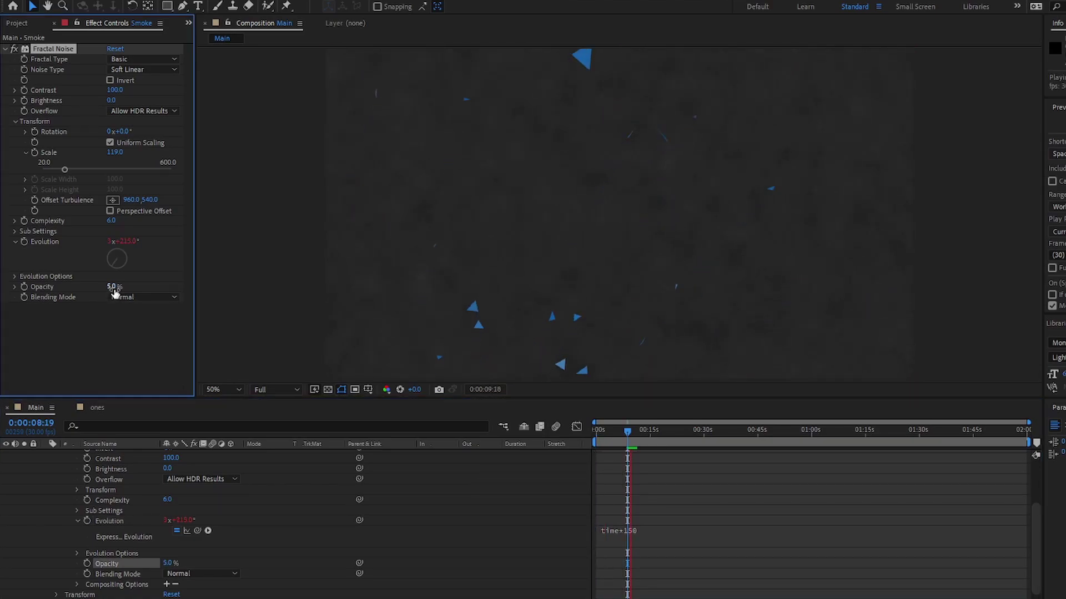
click(15, 121)
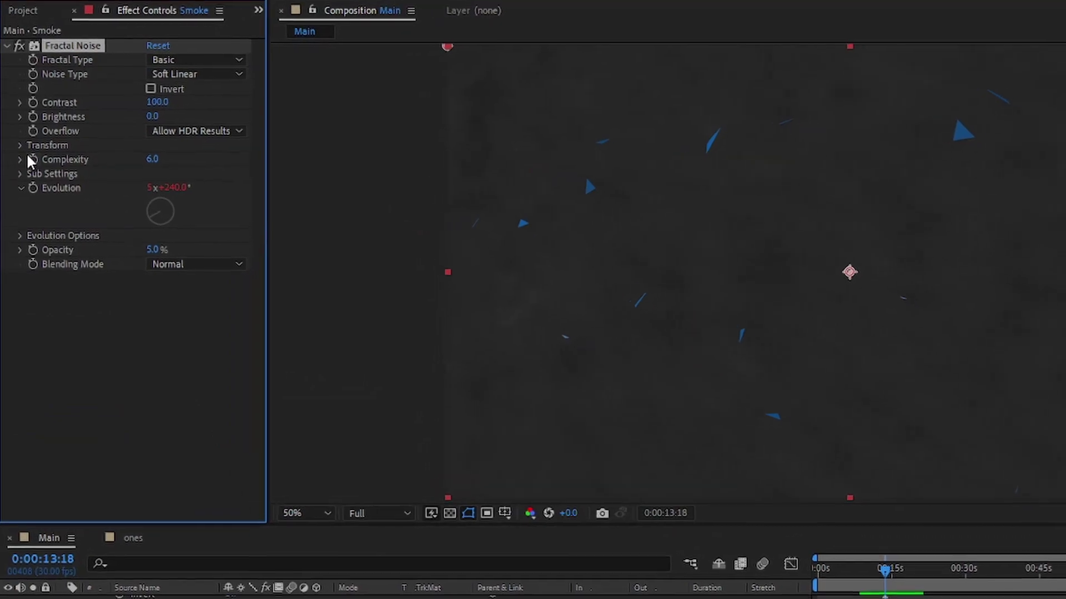
click(16, 121)
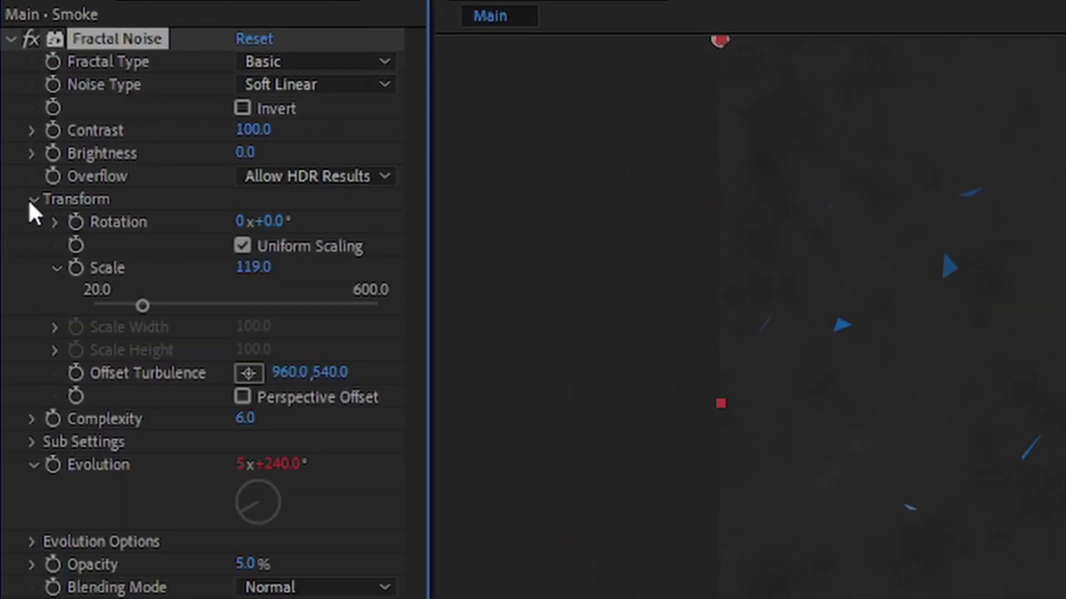
- Drive the Fractal Noise Offset Turbulence with the expression [value[0]+time*100, value[1]-time*20]
alt+click(75, 373)
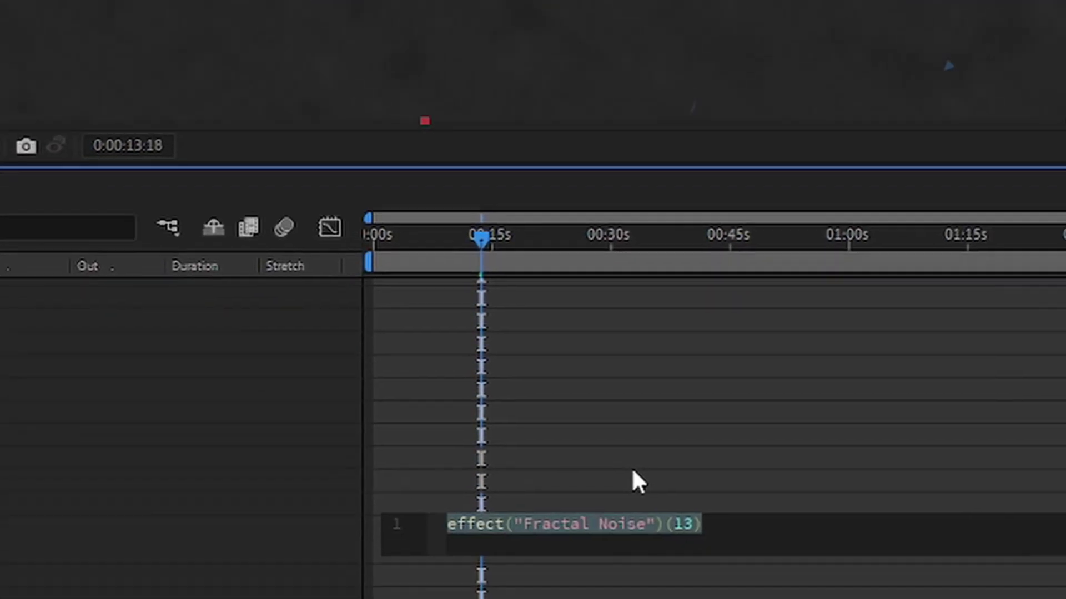
text([value[0])
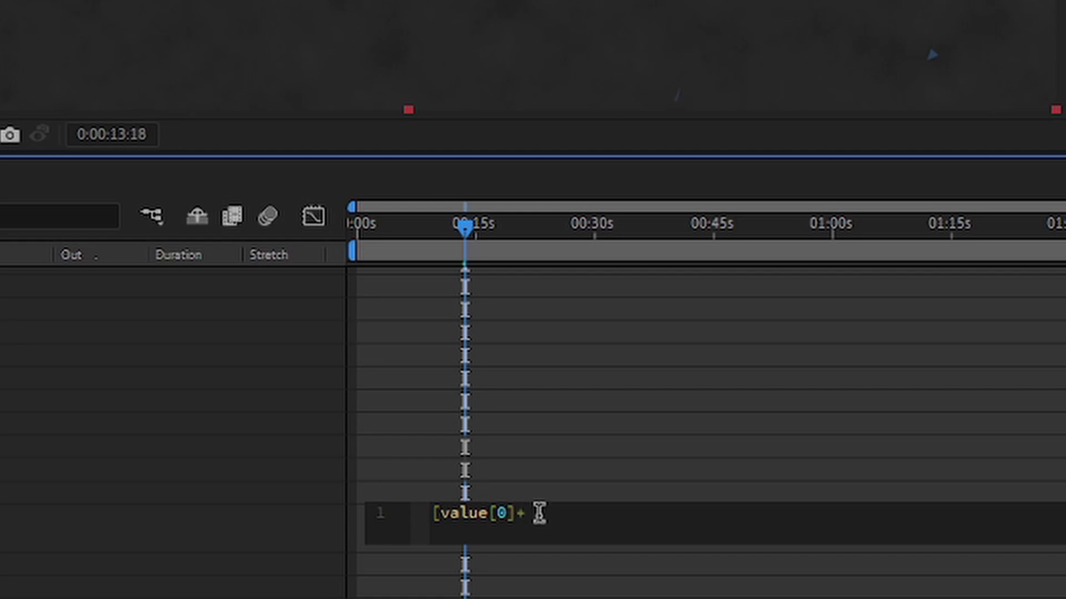
text(+time)
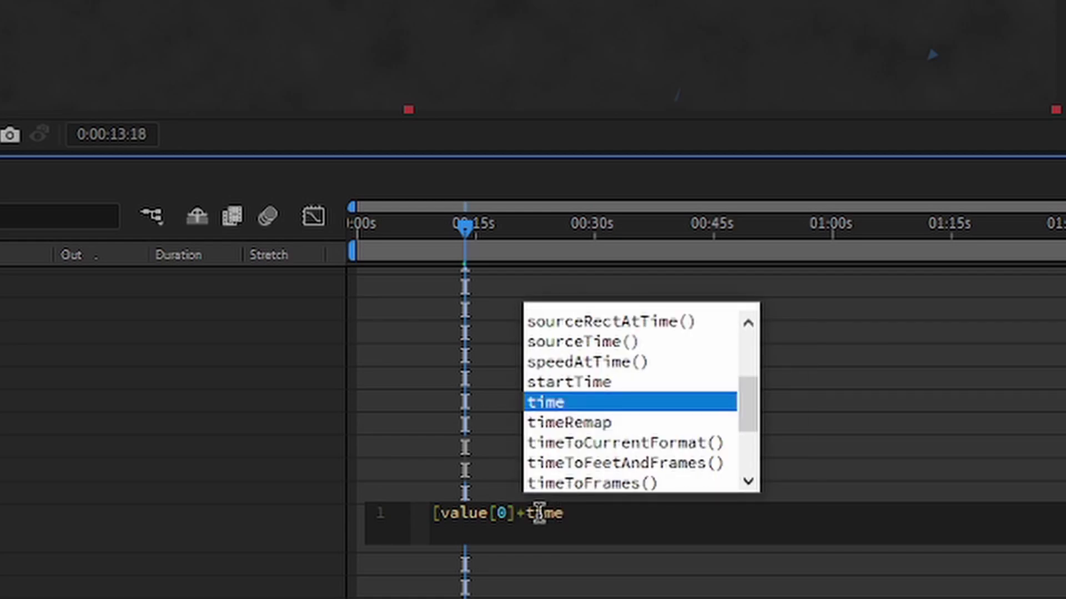
text(+)
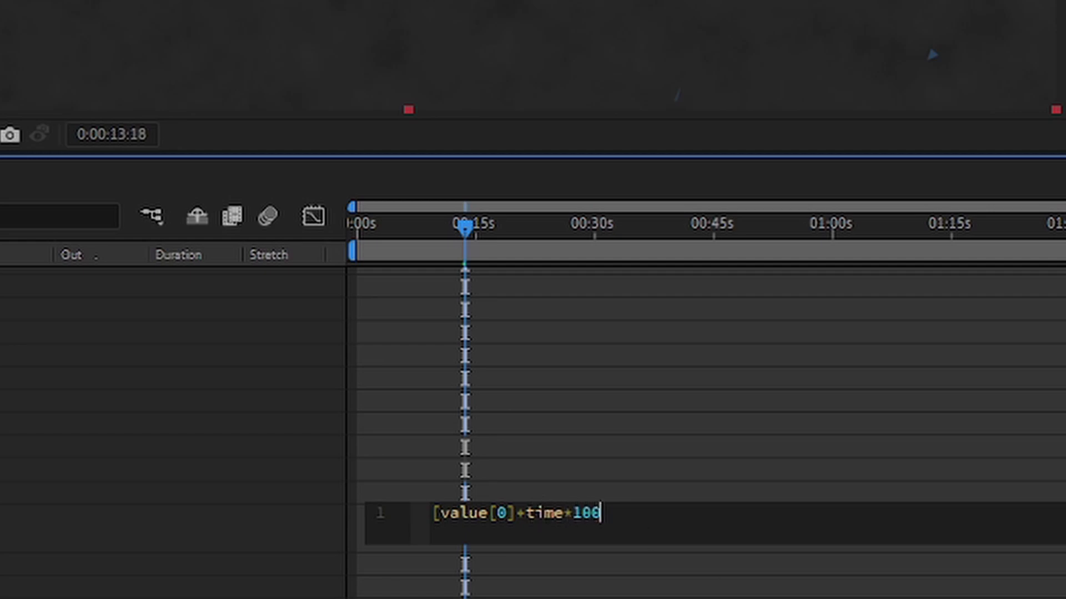
text(*100, value)
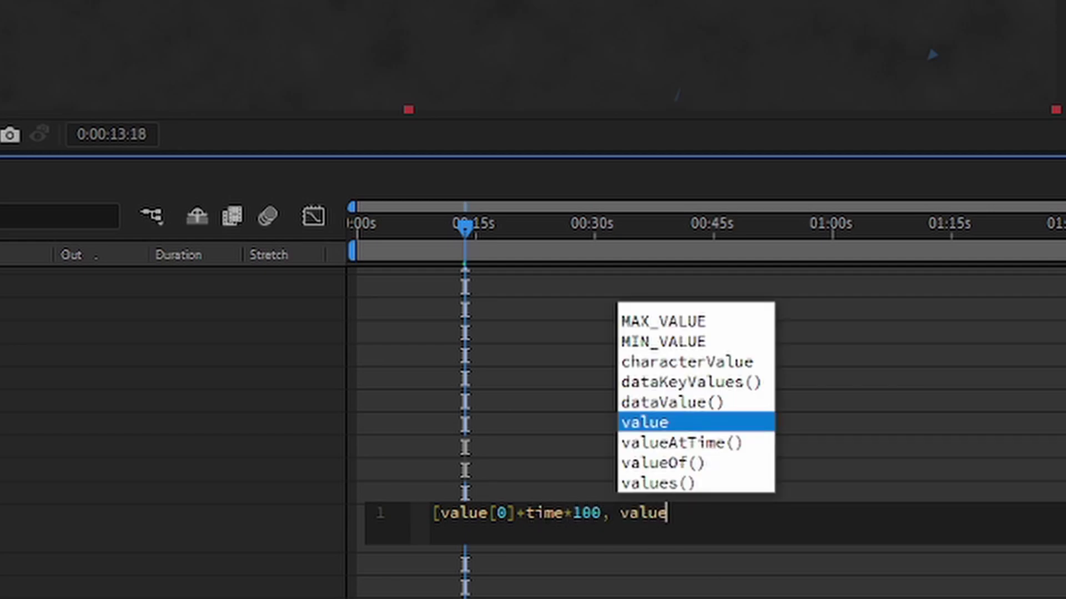
text([)
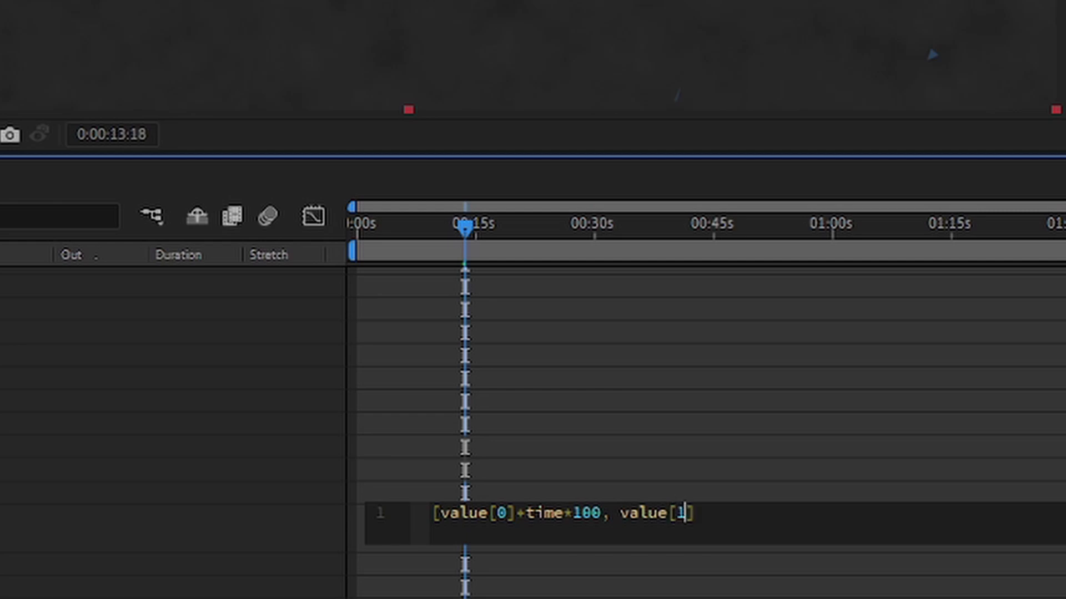
text(1]+time)
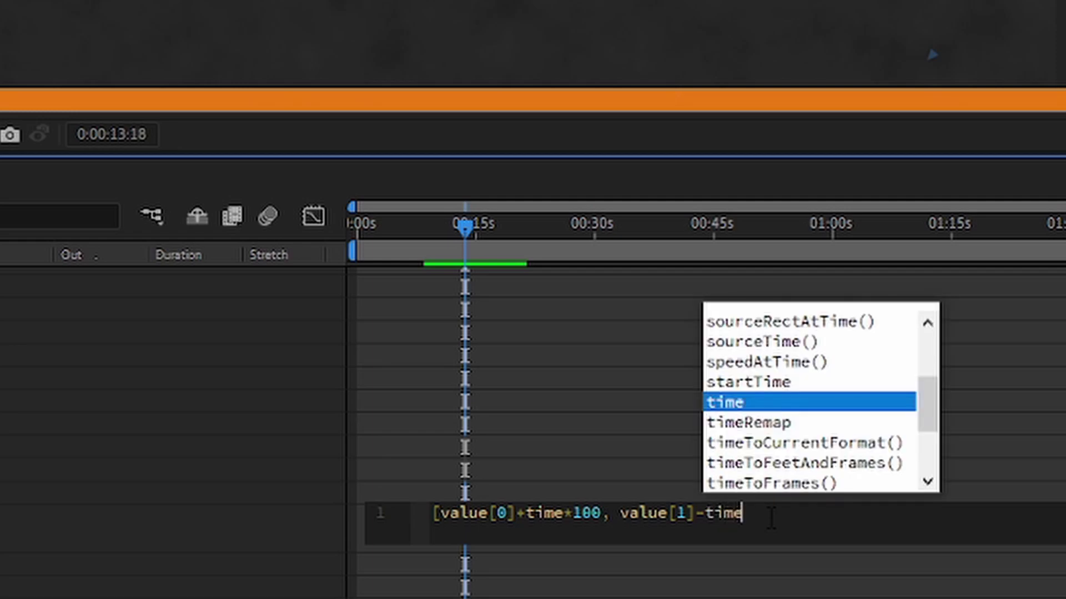
text(*)
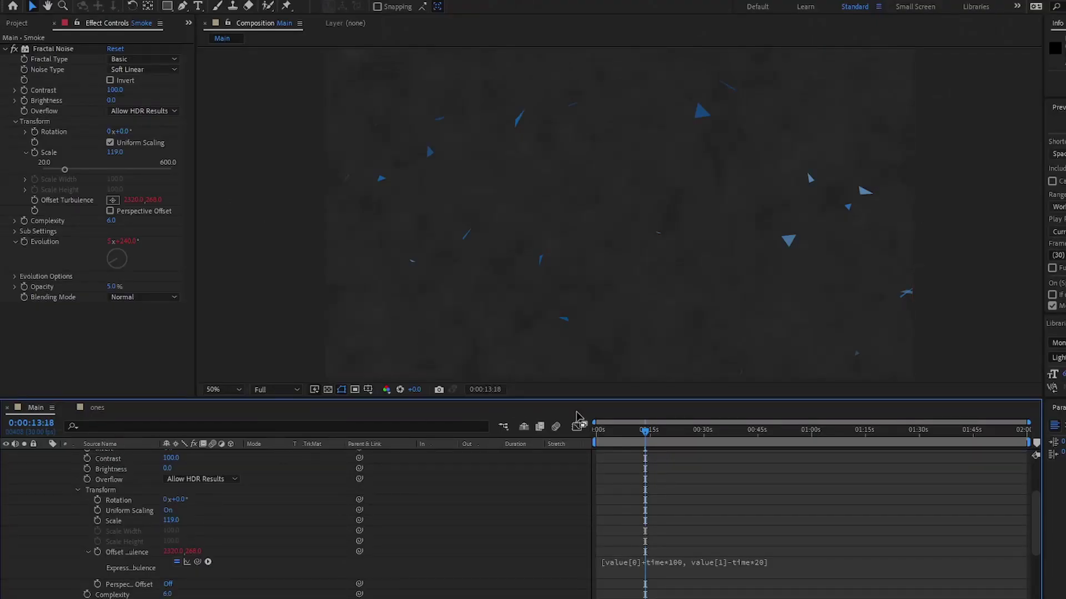
- Preview the moving smoke and lower the Fractal Noise Opacity to 3%
key(space)
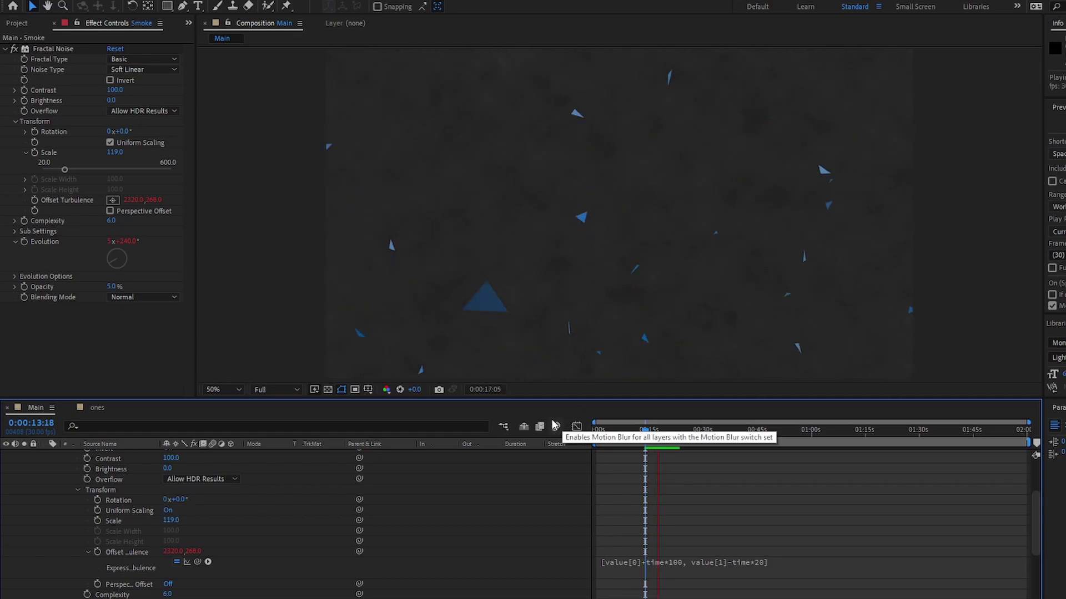
key(space)
click(111, 287)
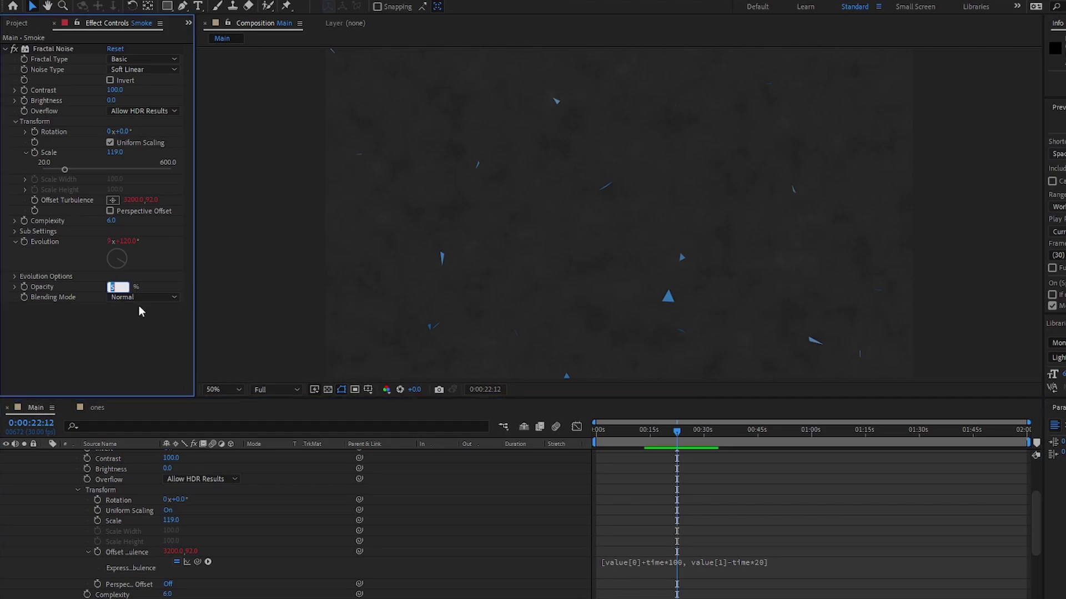
text(3)
key(Return)
key(space)
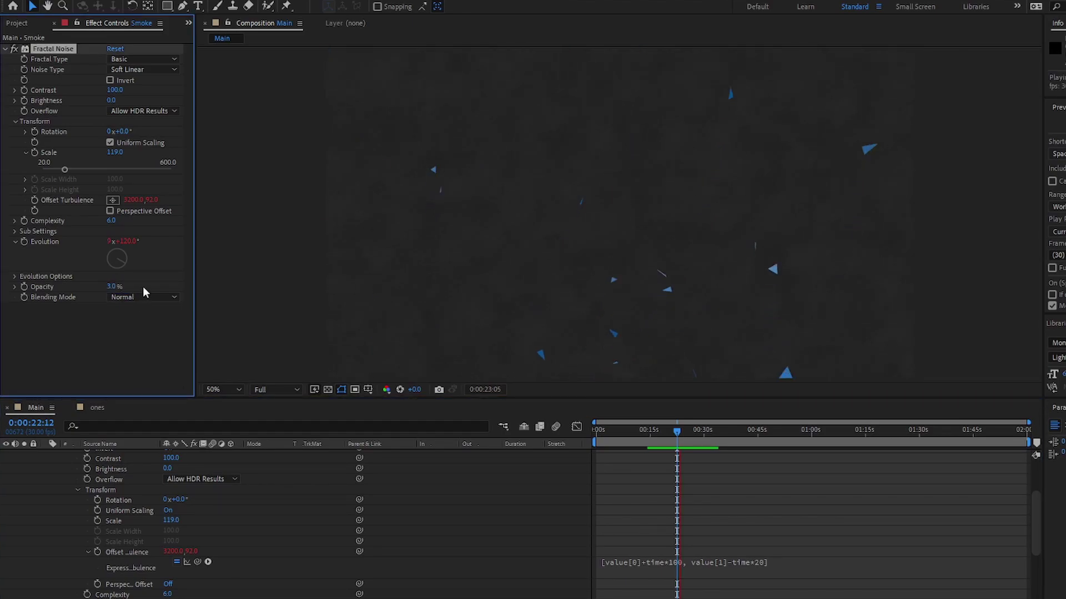
- Apply the Stylize Glow effect to the Particles layer and expand the layer's effects list in the timeline
click(102, 455)
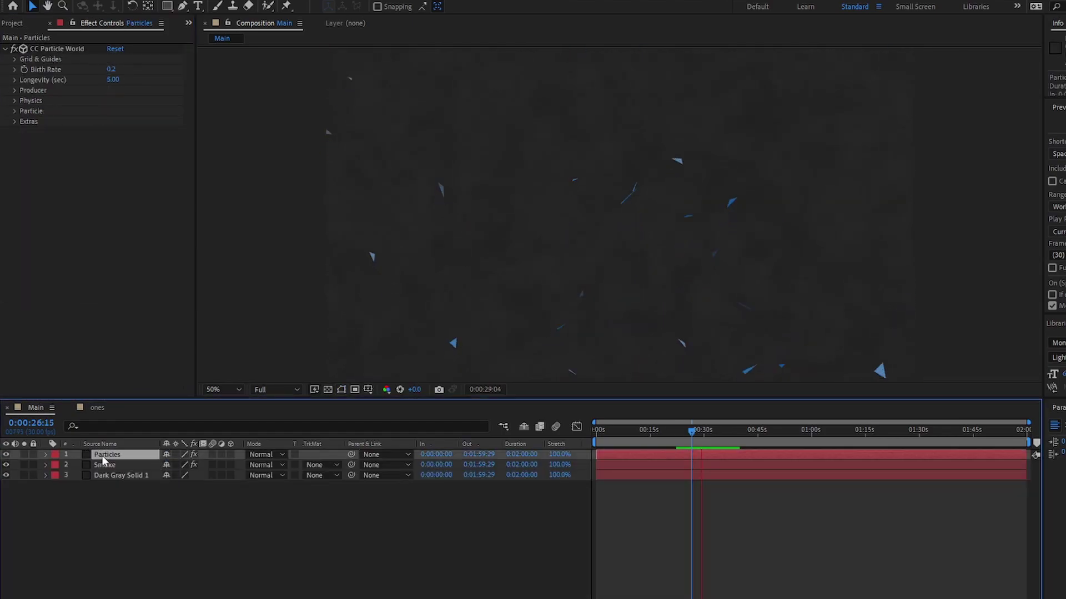
click(146, 2)
mouse_move(199, 173)
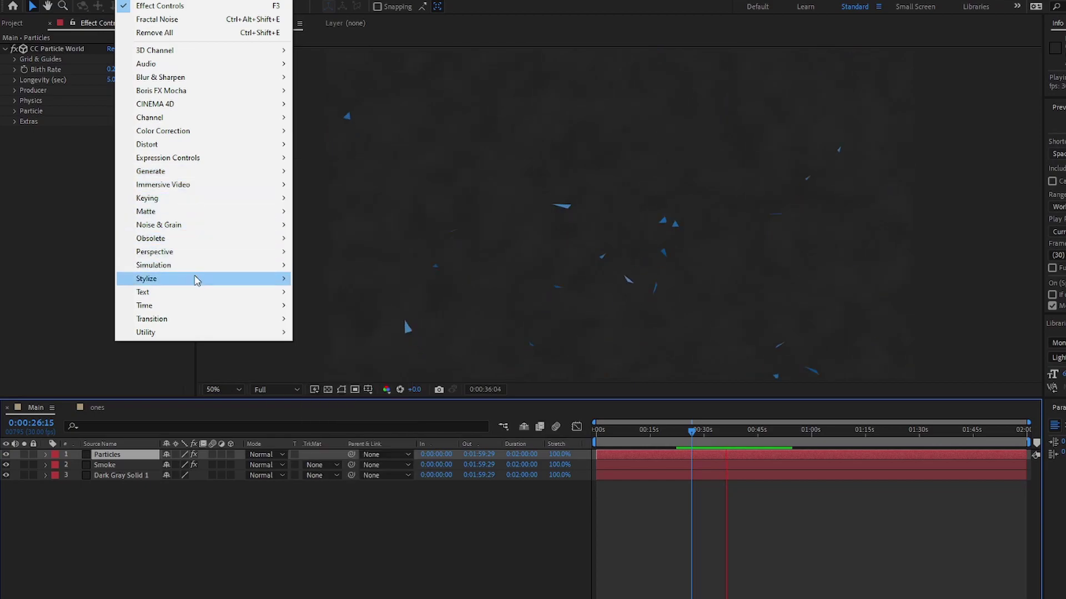
mouse_move(204, 279)
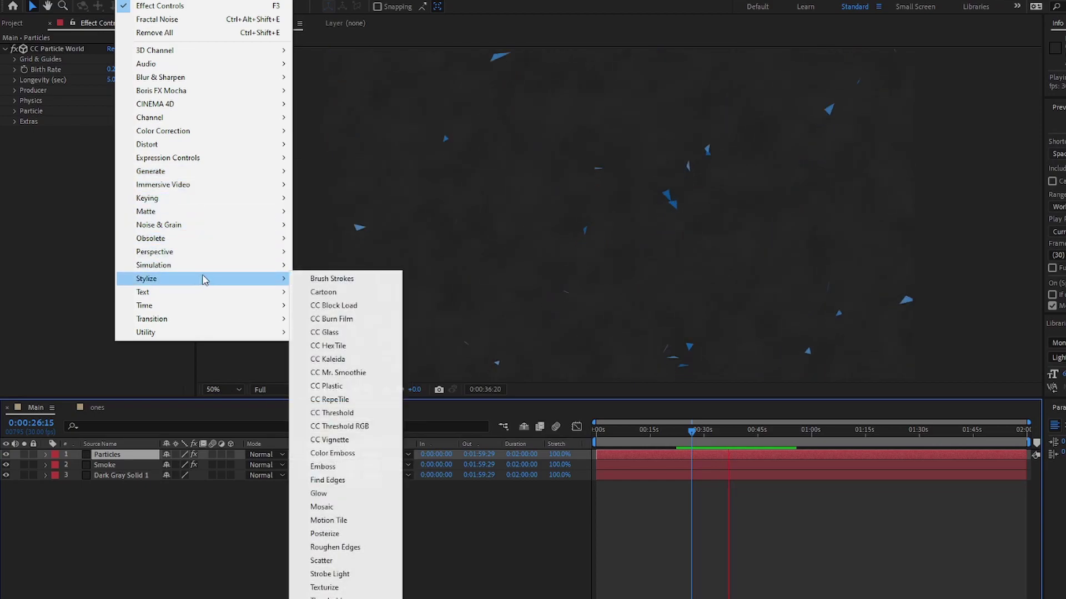
click(353, 494)
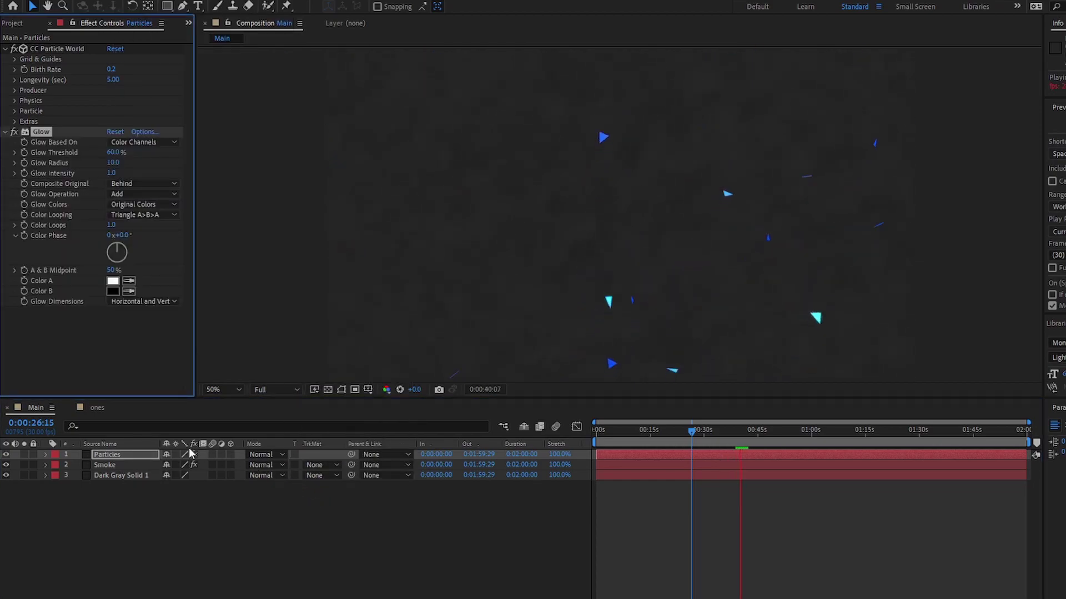
click(46, 454)
click(57, 466)
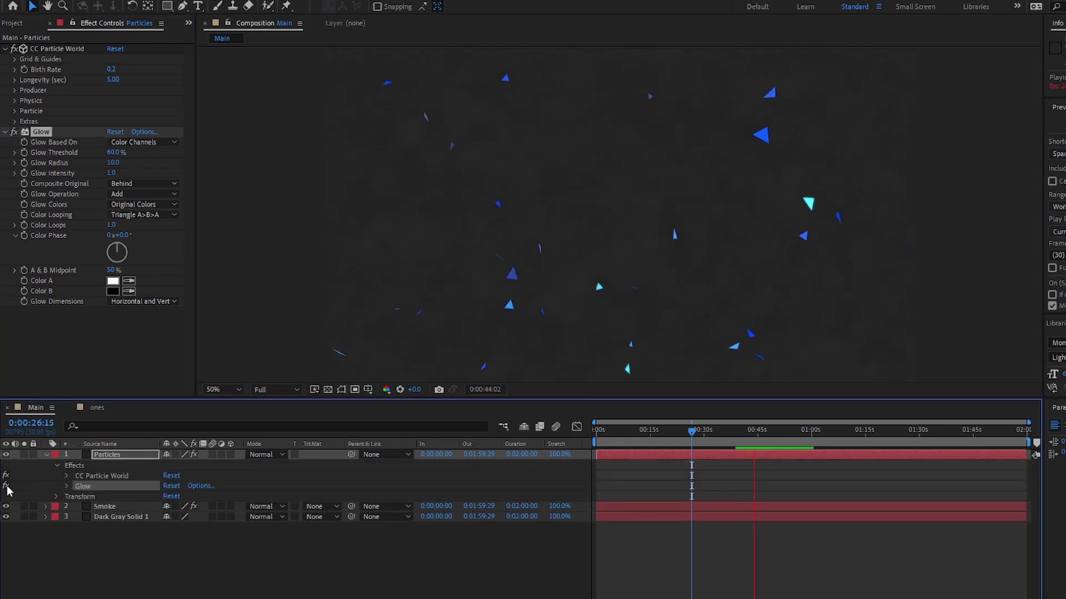
click(134, 552)
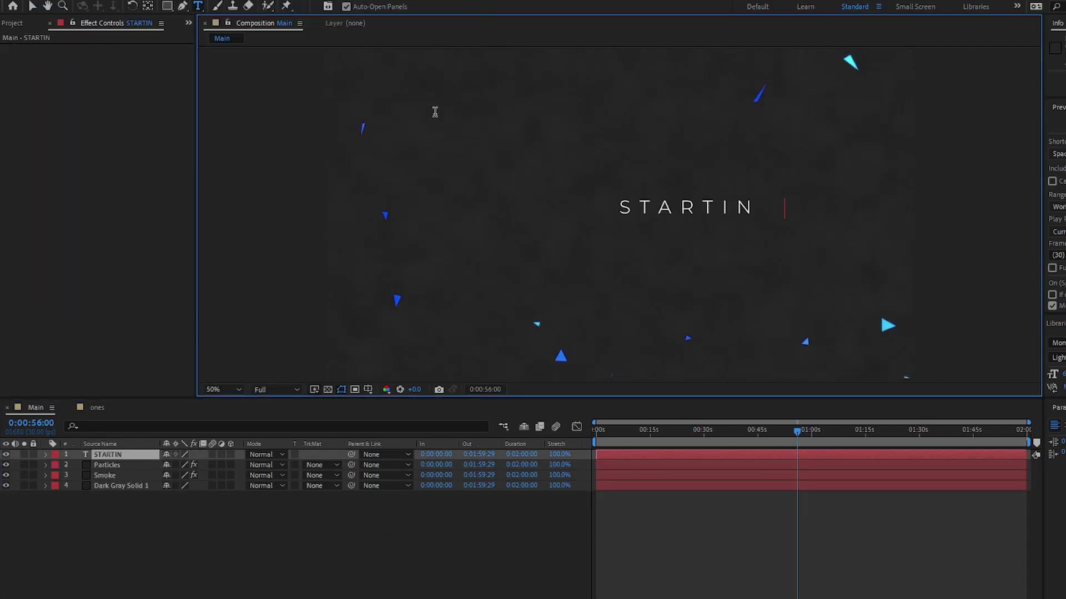
- Complete the new text layer so that it reads STARTING SOON on two lines
text(G)
key(Return)
text(SOON)
- Right-align the STARTING SOON text with 79 px leading and place it near the right edge of the composition
drag(1043, 111, 940, 167)
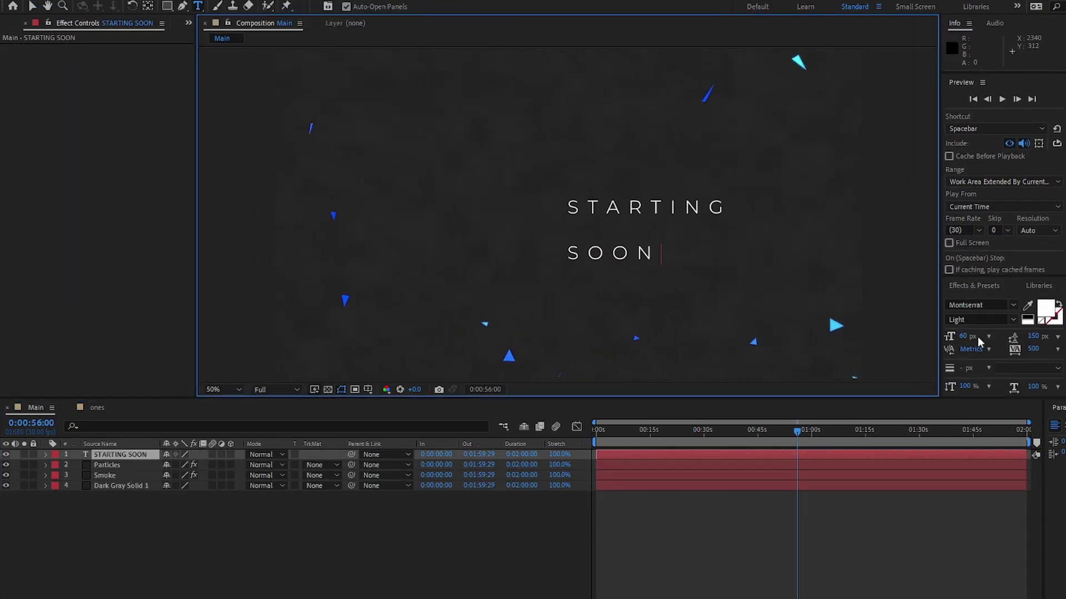
key(ctrl+a)
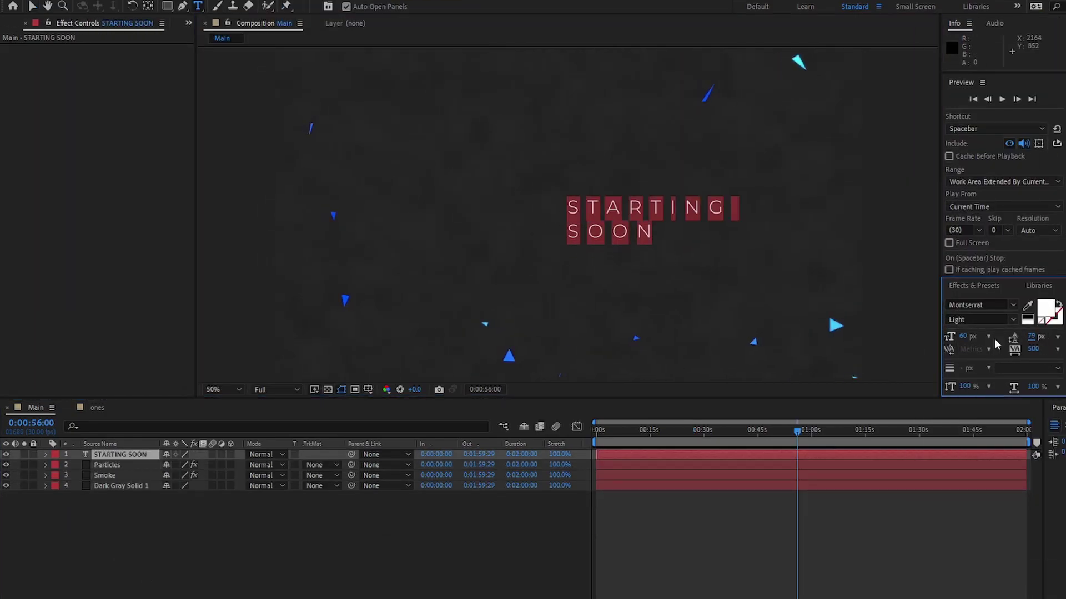
key(ctrl+shift+r)
click(616, 209)
drag(616, 209, 826, 213)
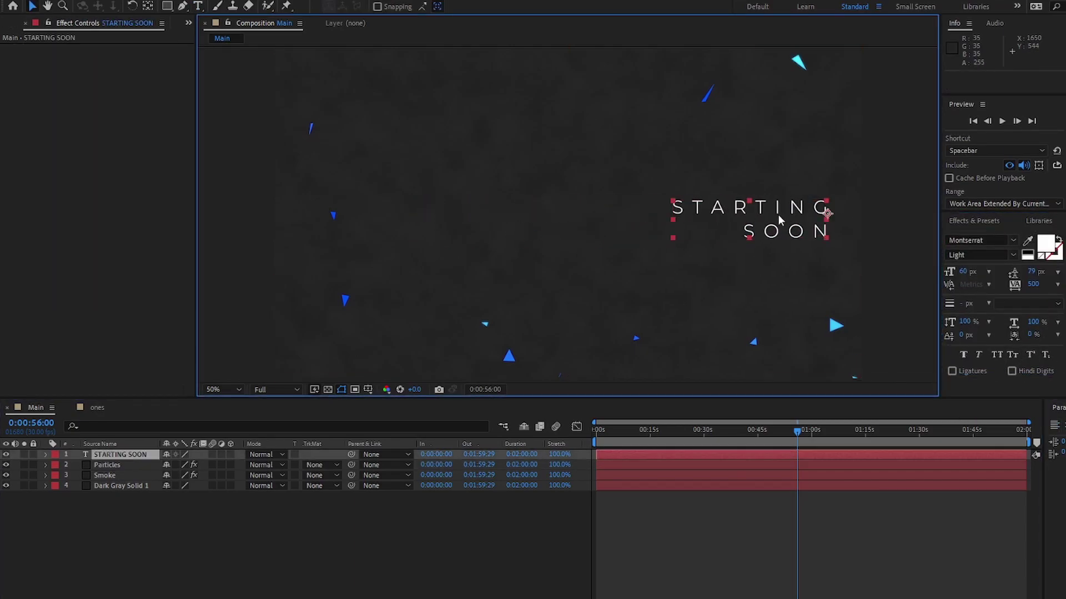
- Duplicate the STARTING SOON text layer and move the copy up above the original
key(ctrl+c)
key(ctrl+v)
key(ctrl+b)
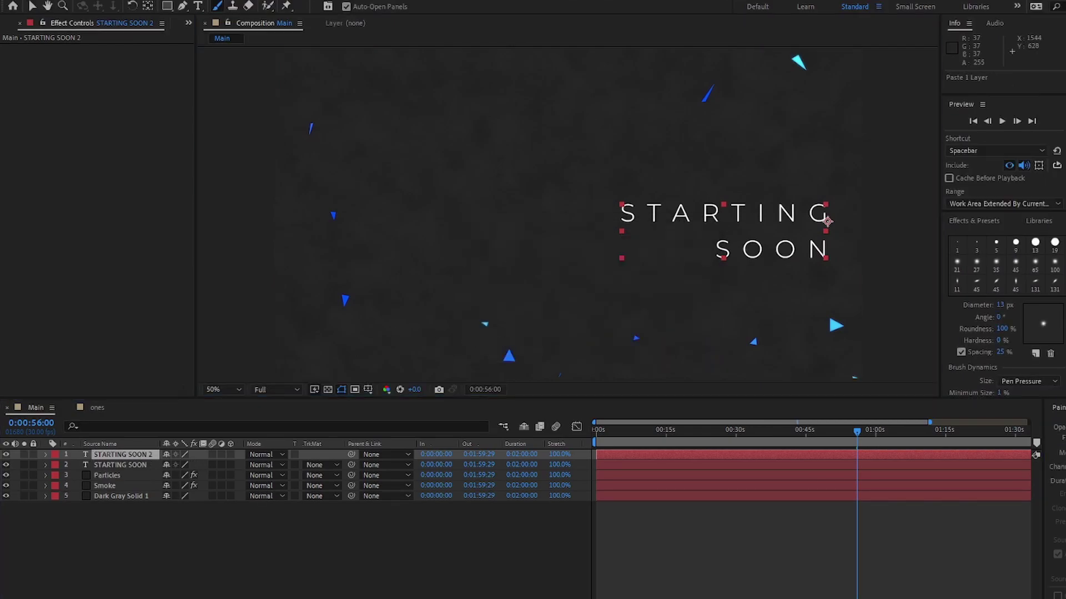
drag(827, 220, 827, 185)
- Replace the copied text with the channel's YouTube address in a smaller font size and capitalize the parts of the address
double_click(722, 178)
text(youtube.com/natebarber)
drag(951, 272, 932, 272)
drag(734, 159, 746, 160)
text(N)
text(B)
drag(776, 159, 751, 196)
text(T)
- Set the font style of the STARTING SOON text to ExtraBold
click(32, 6)
click(760, 214)
click(1013, 256)
click(975, 432)
click(1013, 255)
- Create countdown digit text and fill a second column beside the first with the digits 0 to 9, one per line
right_click(119, 465)
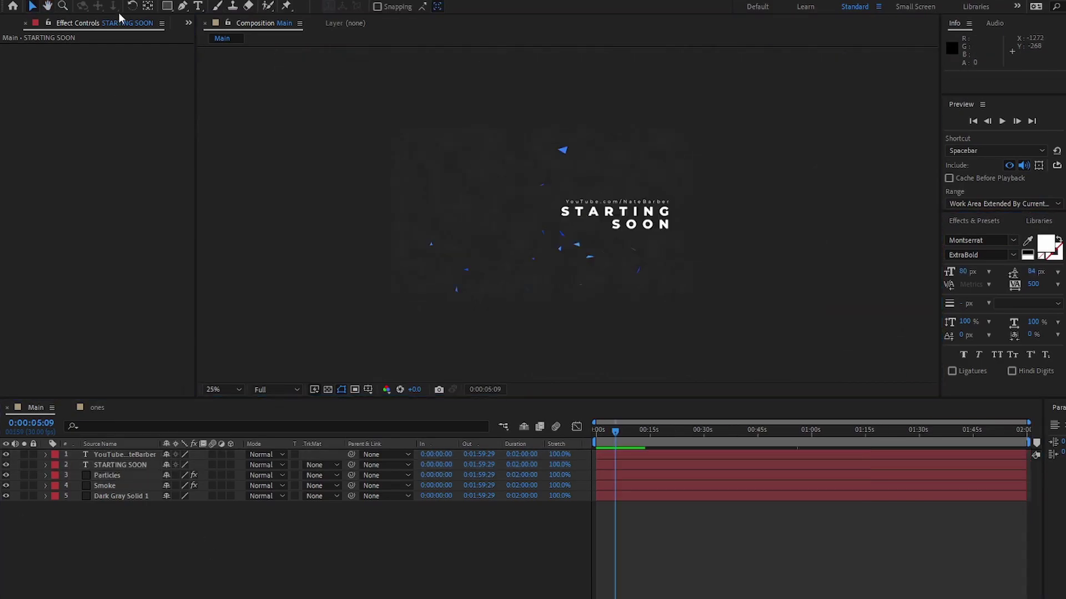
click(121, 1)
mouse_move(101, 0)
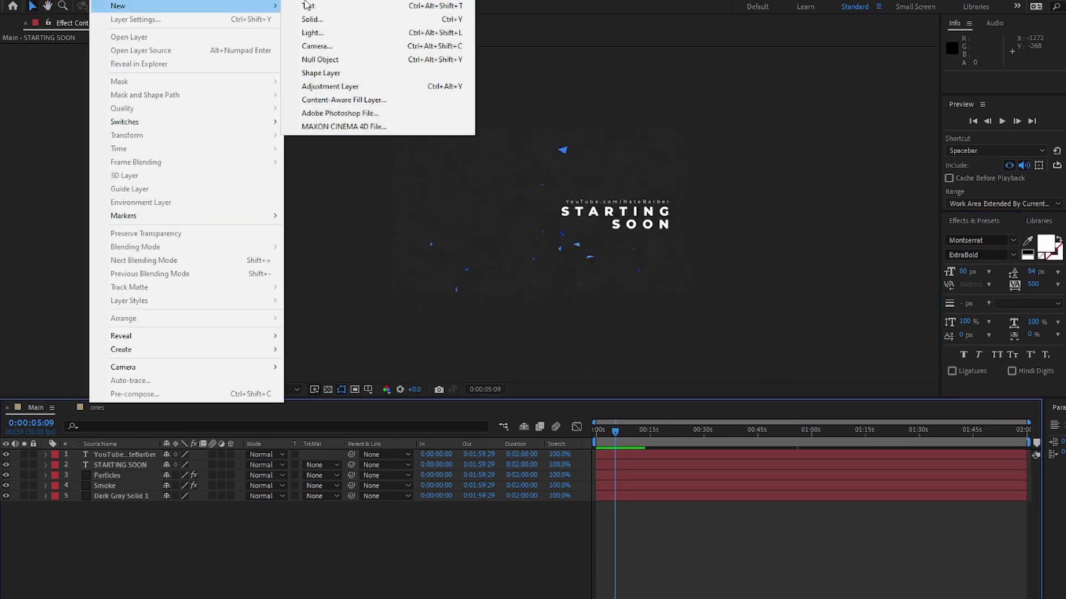
click(308, 6)
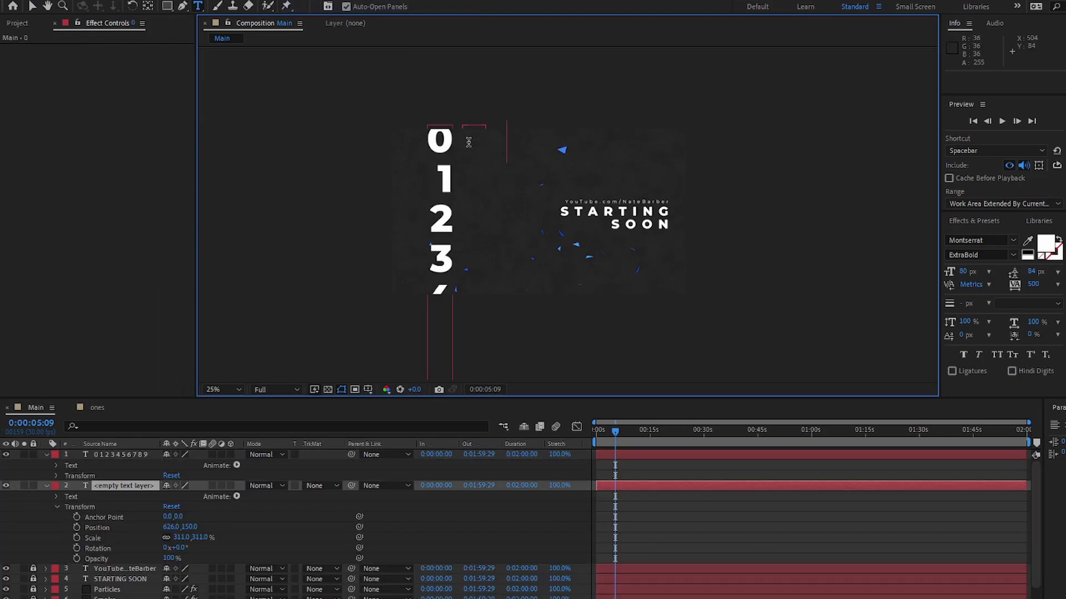
text(0)
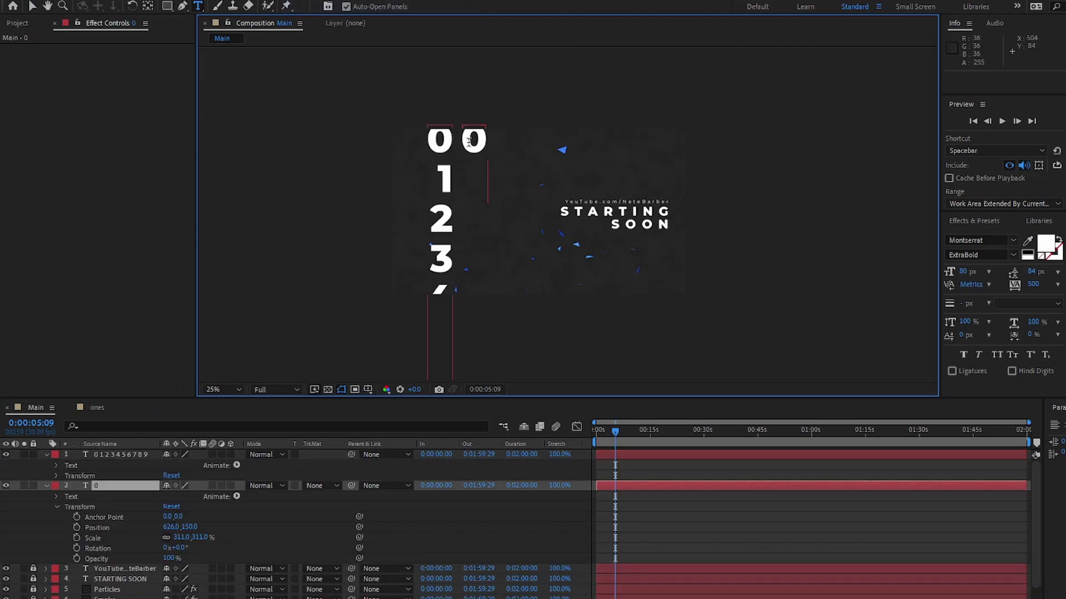
text(12345678)
text(910)
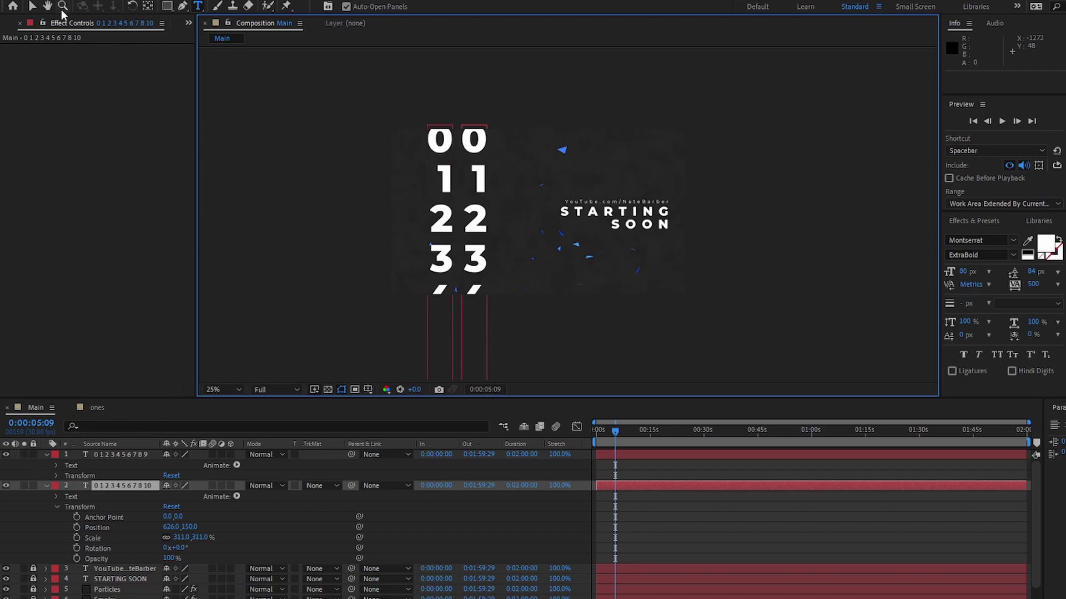
- Move both digit columns up together until the 9s line up with the STARTING SOON text
click(32, 5)
drag(444, 258, 444, 219)
key(ctrl+z)
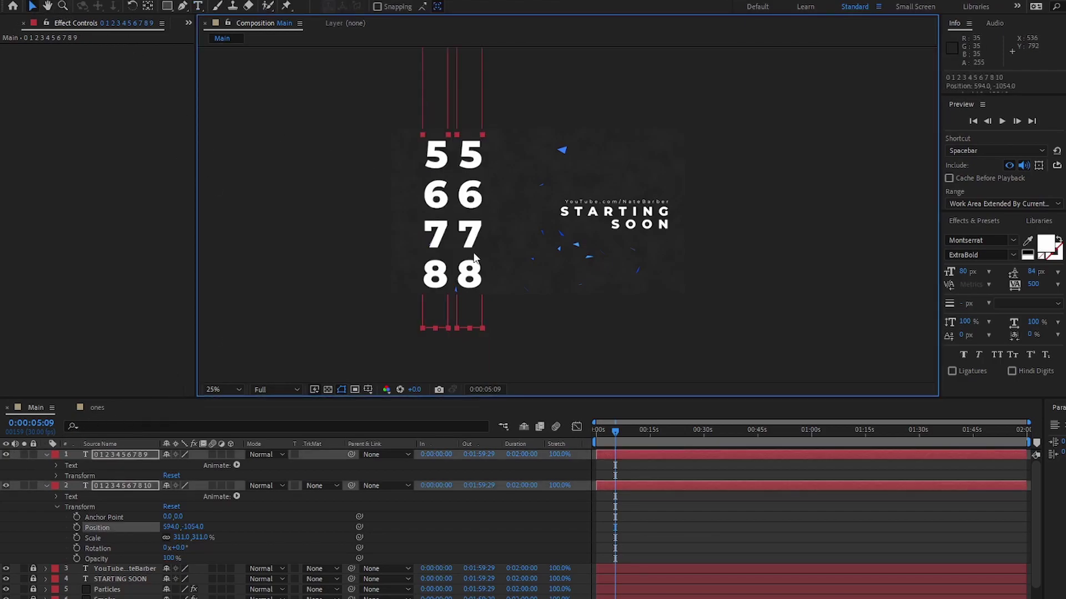
drag(476, 253, 472, 156)
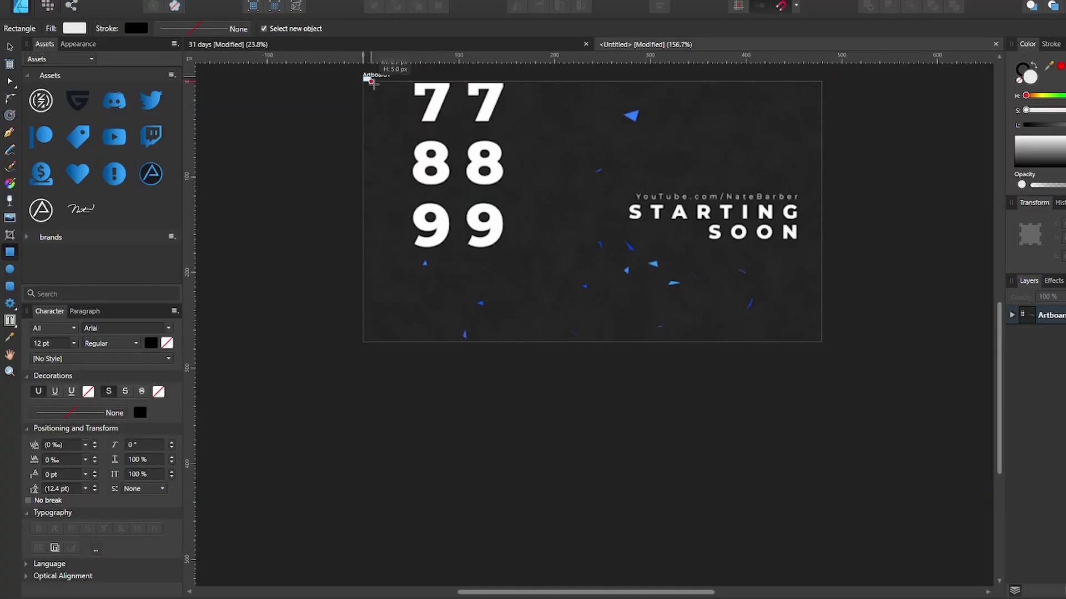
- Switch to Affinity Designer and draw a white rectangle covering the artboard and a green one about 110 by 54 px over the 99
drag(363, 81, 602, 141)
drag(791, 174, 827, 190)
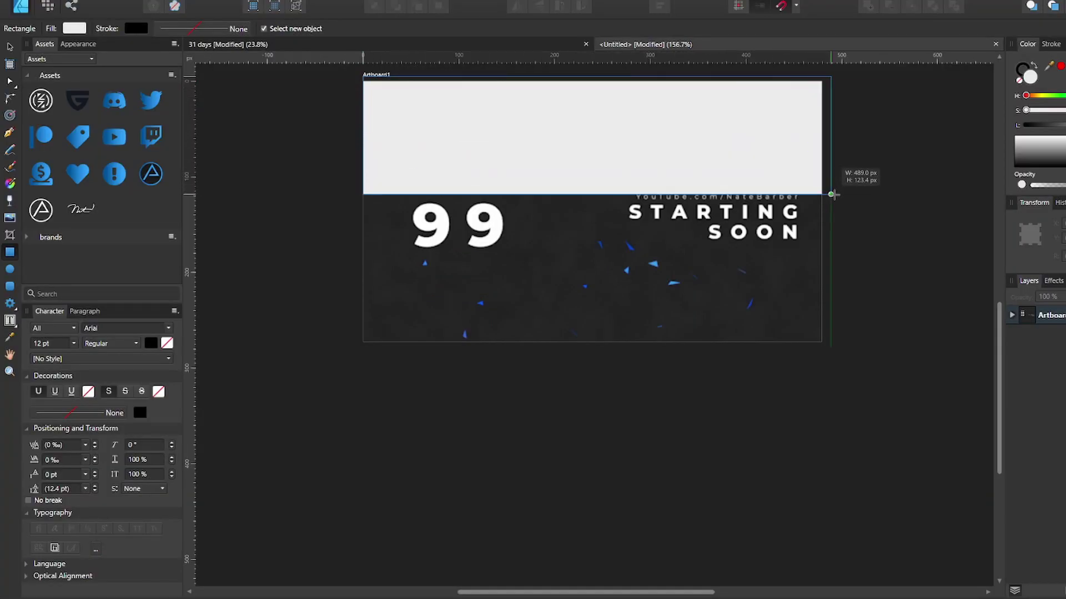
click(1047, 339)
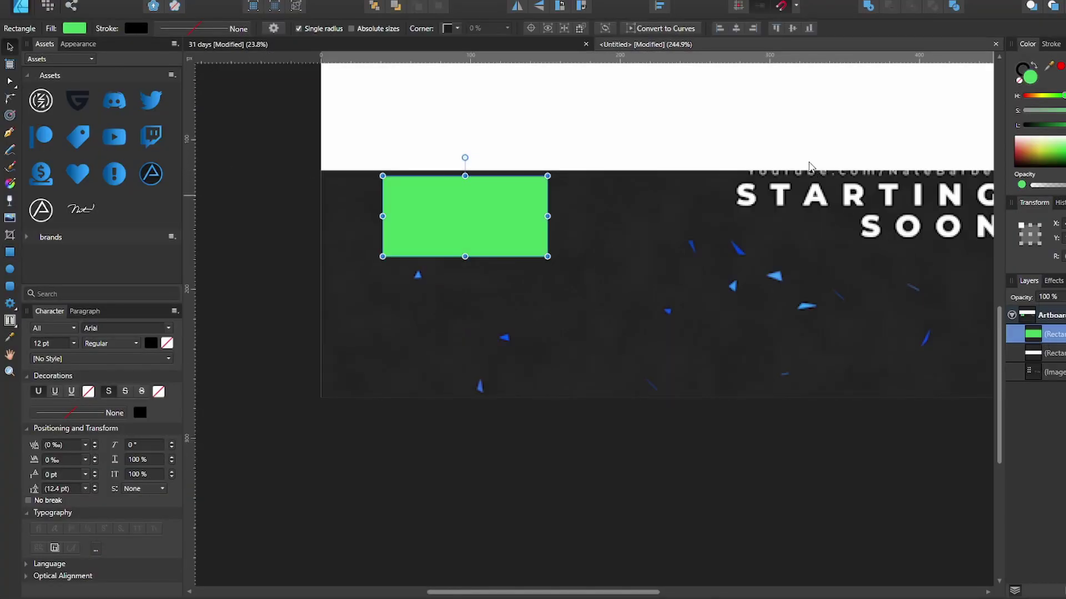
scroll(809, 167, down, 3)
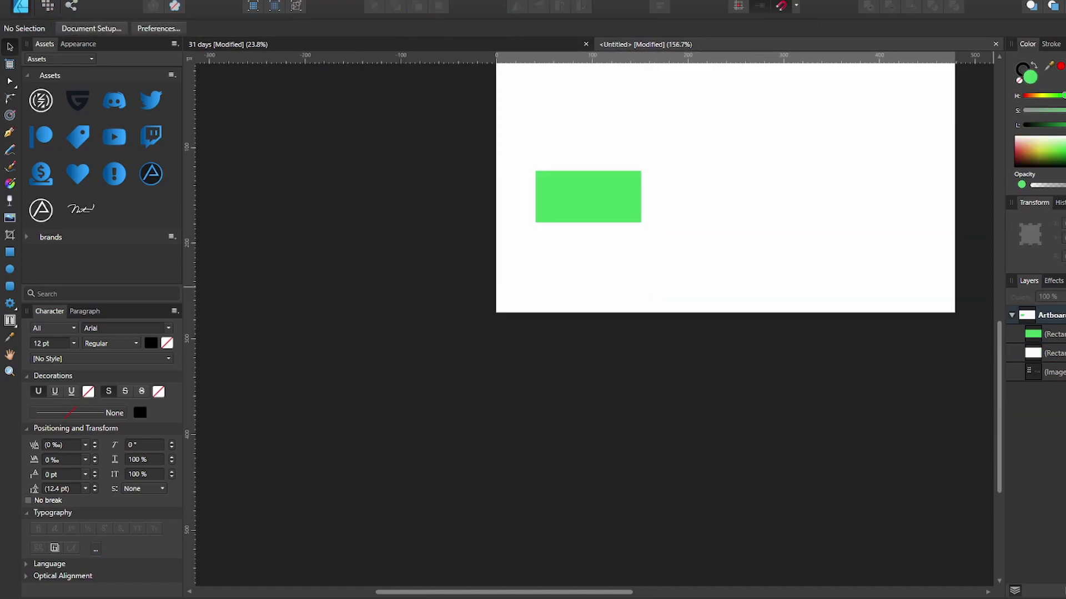
- Group the green and white rectangles and set the green rectangle's blend mode to Erase to cut a window
key(ctrl+a)
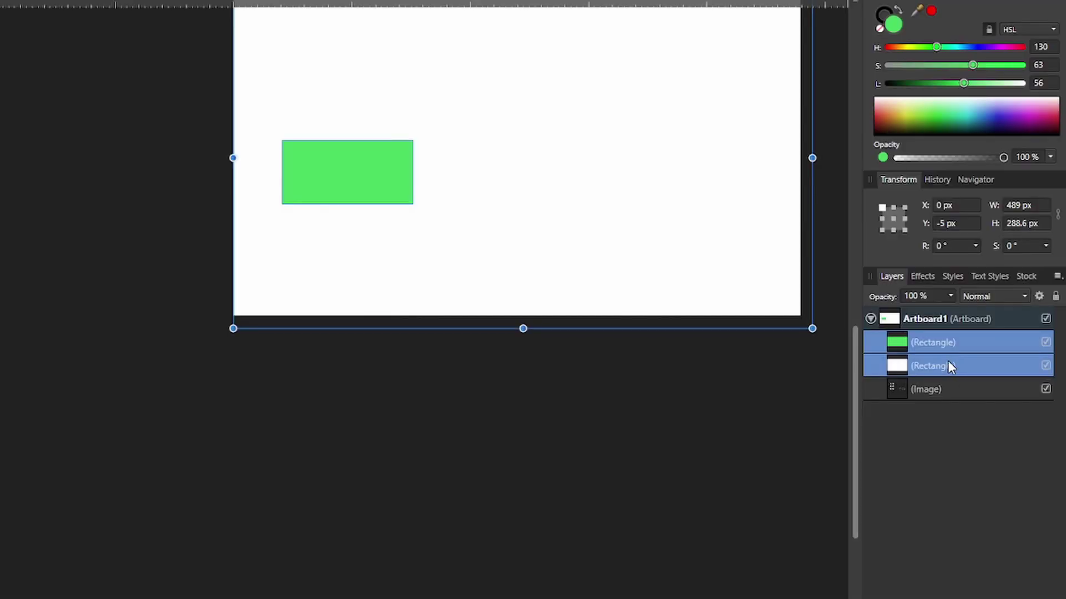
key(ctrl+g)
click(1017, 334)
click(1062, 356)
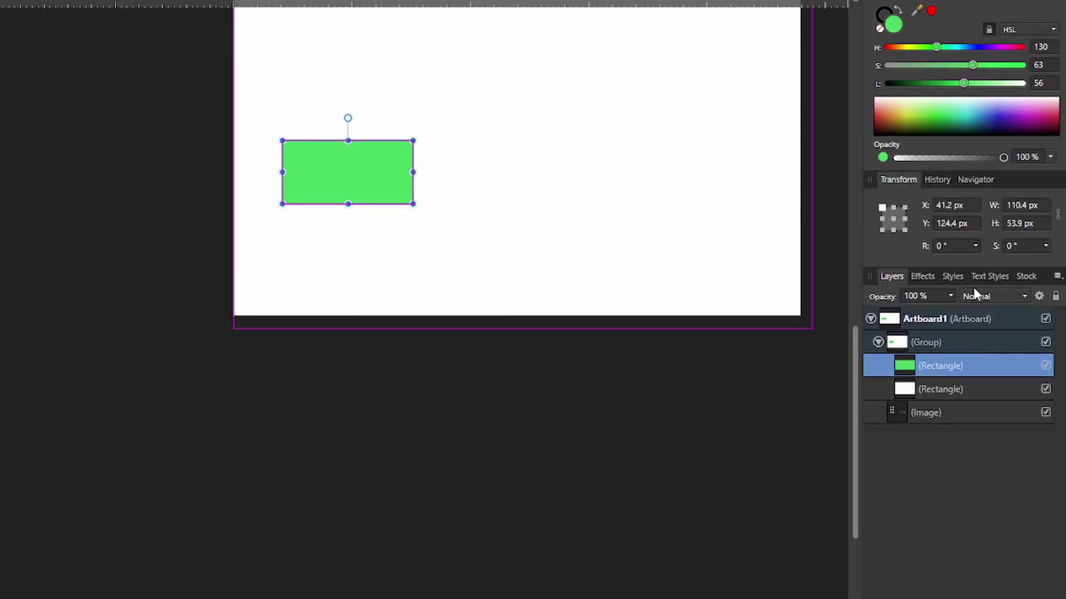
click(980, 297)
scroll(976, 499, down, 5)
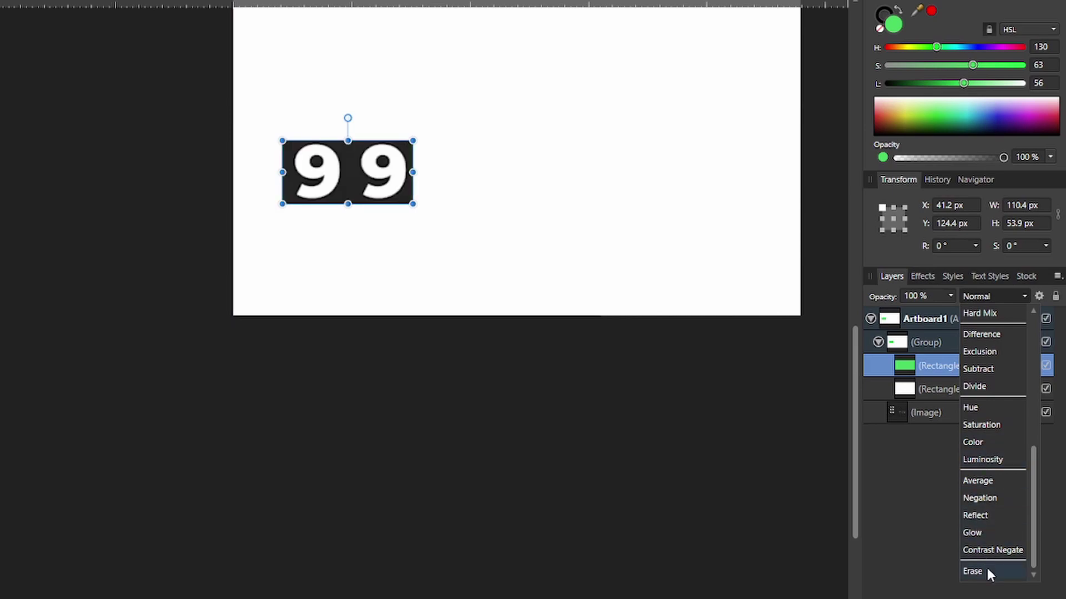
click(987, 570)
click(707, 502)
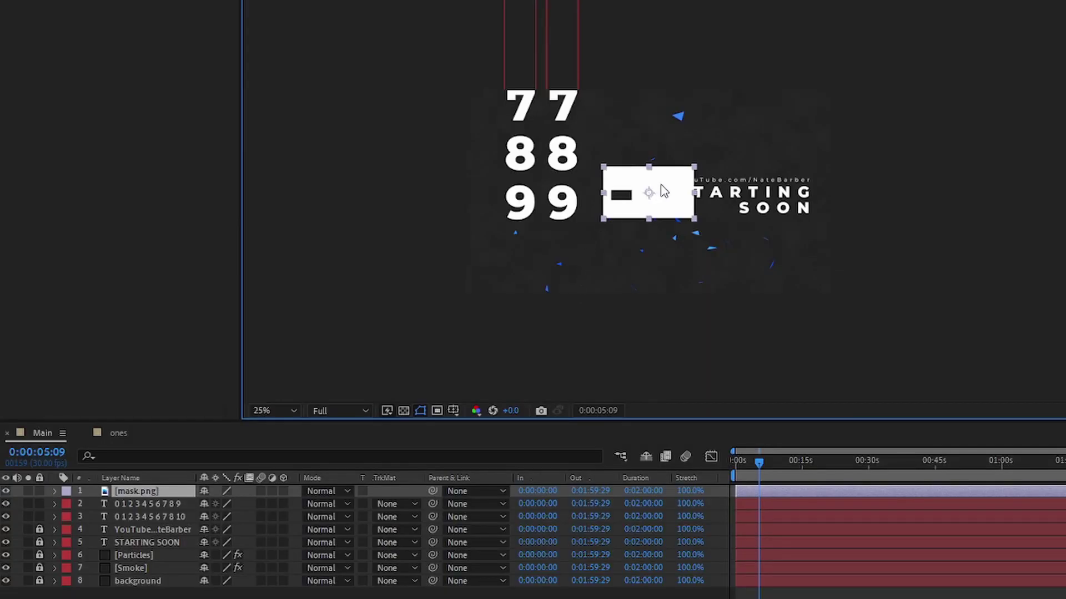
- Scale mask.png up to cover the whole composition and set the tens digit column's track matte to Alpha Inverted
drag(694, 219, 814, 294)
click(387, 504)
click(398, 561)
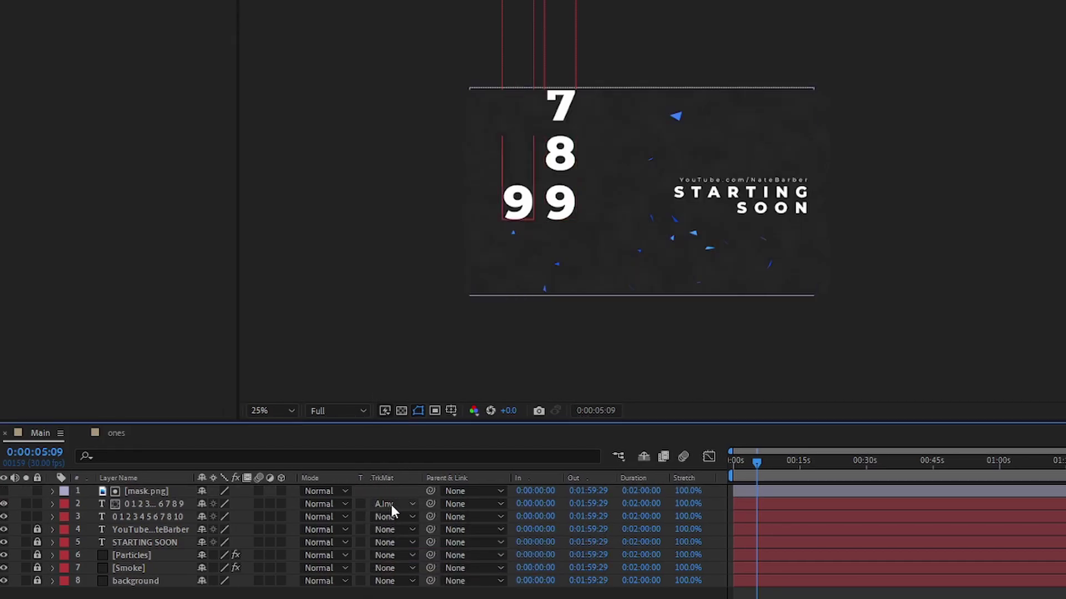
- Duplicate mask.png, place the copy directly above the ones digit column and set that column's track matte to Alpha Inverted
click(169, 492)
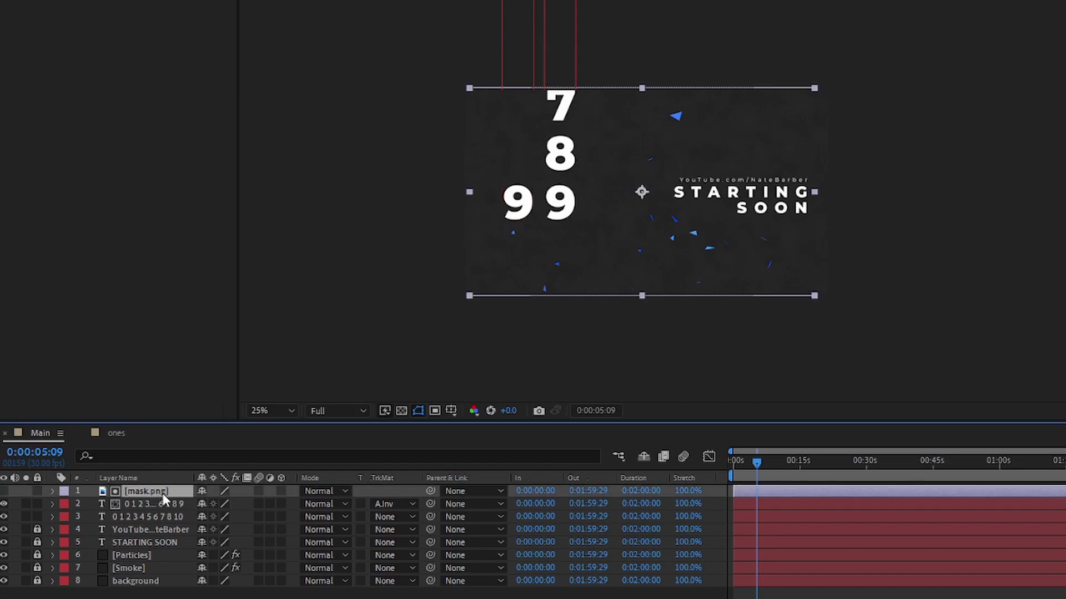
key(ctrl+d)
drag(163, 504, 159, 520)
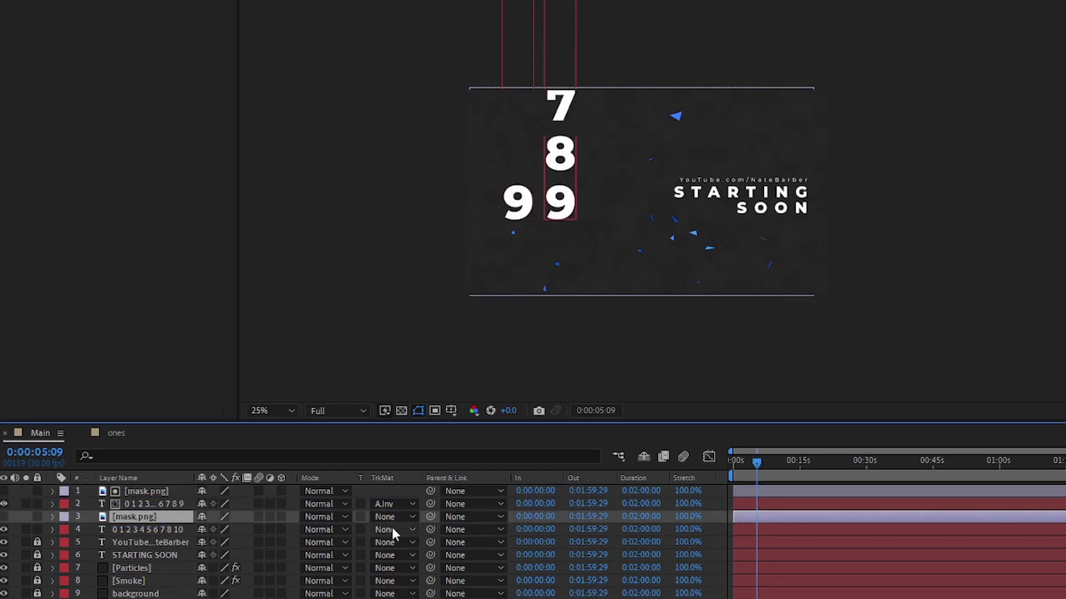
click(387, 528)
click(464, 585)
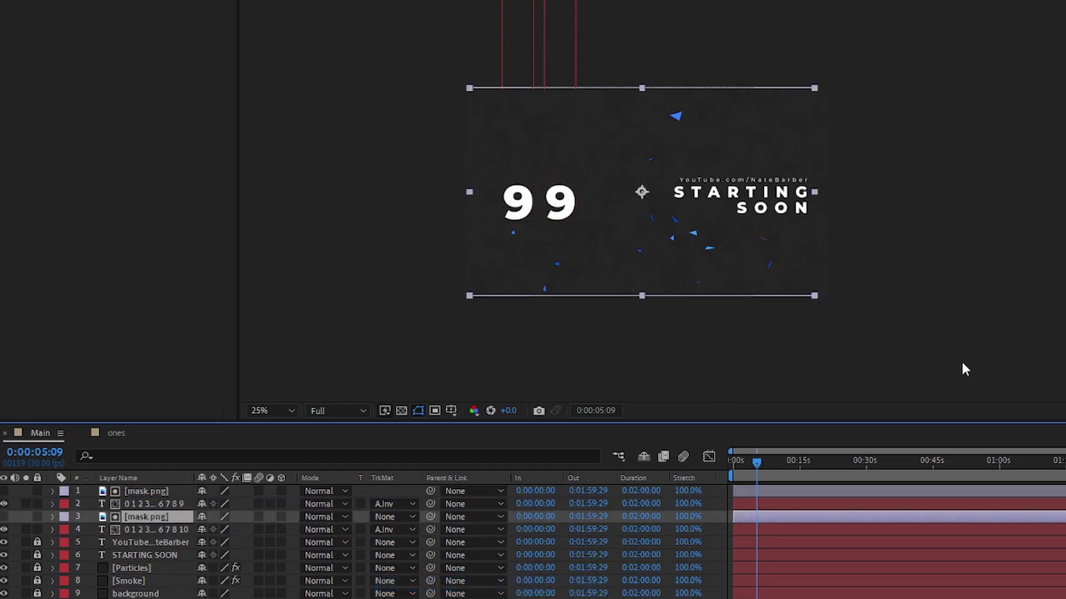
click(960, 364)
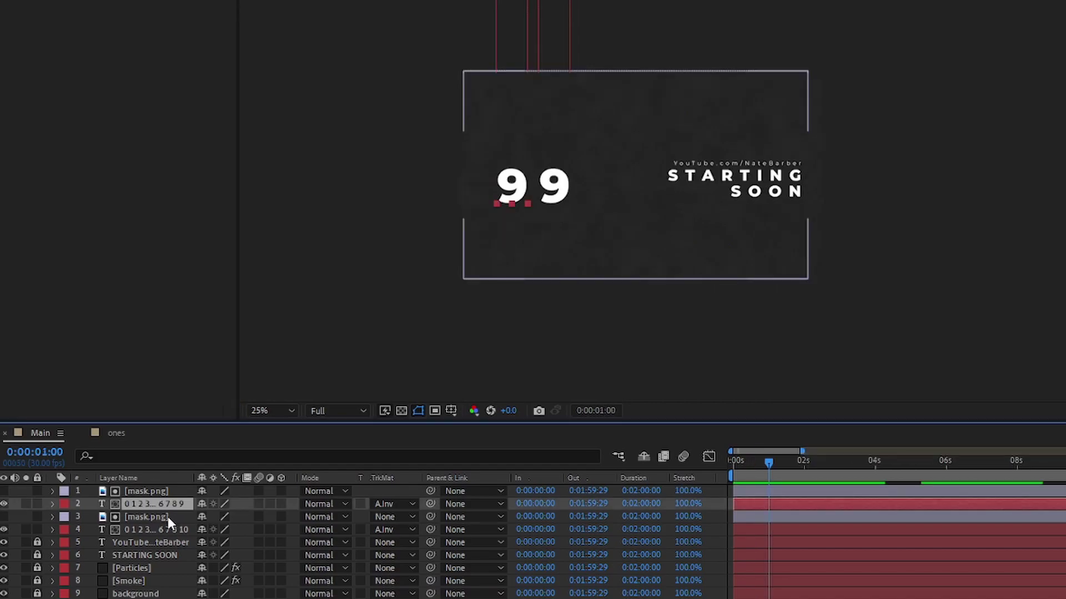
- Animate the ones digit column's Position with keyframes at 0, 9 and 10 seconds, reaching Y 419 at 9 seconds
click(166, 529)
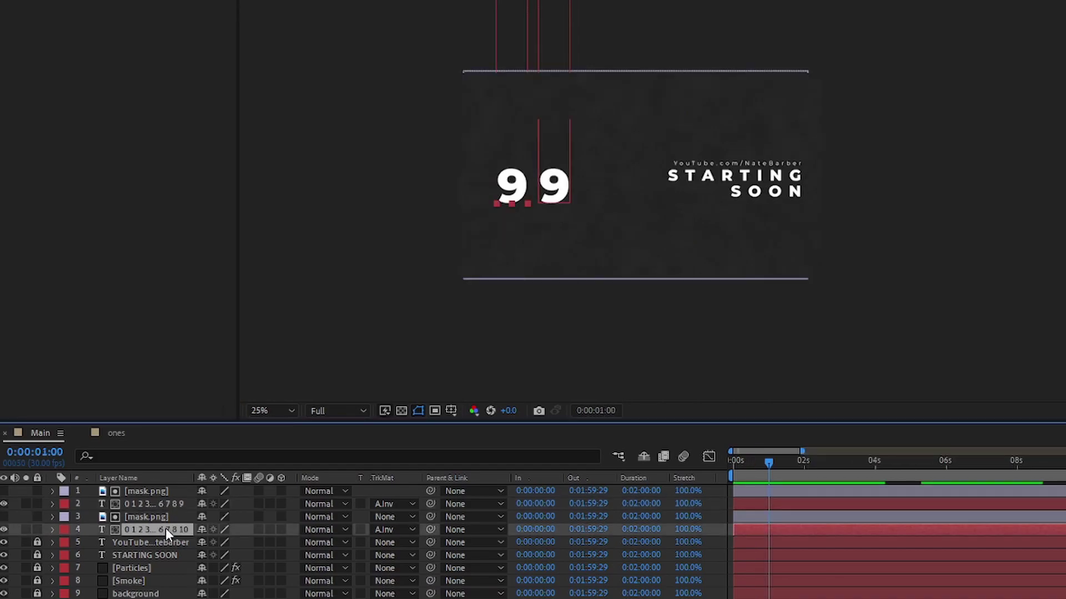
click(52, 528)
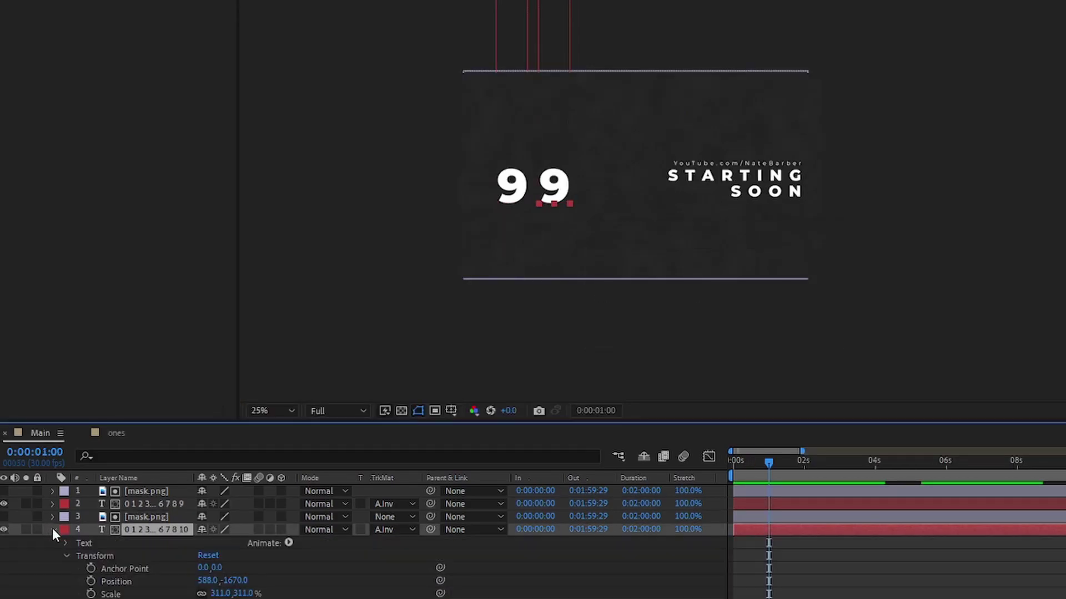
drag(223, 578, 236, 586)
click(90, 582)
drag(768, 462, 1053, 471)
key(Tab)
text(-748)
key(Return)
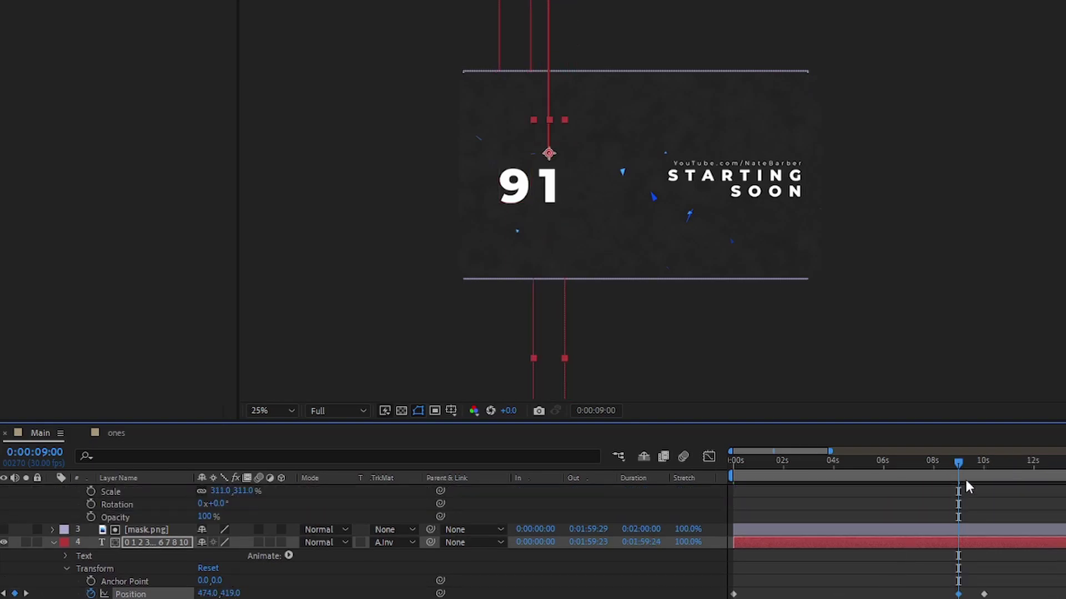
- Preview the ones column's move between 9 and 10 seconds and reshape its speed graph to peak near the 9-second keyframe
click(982, 461)
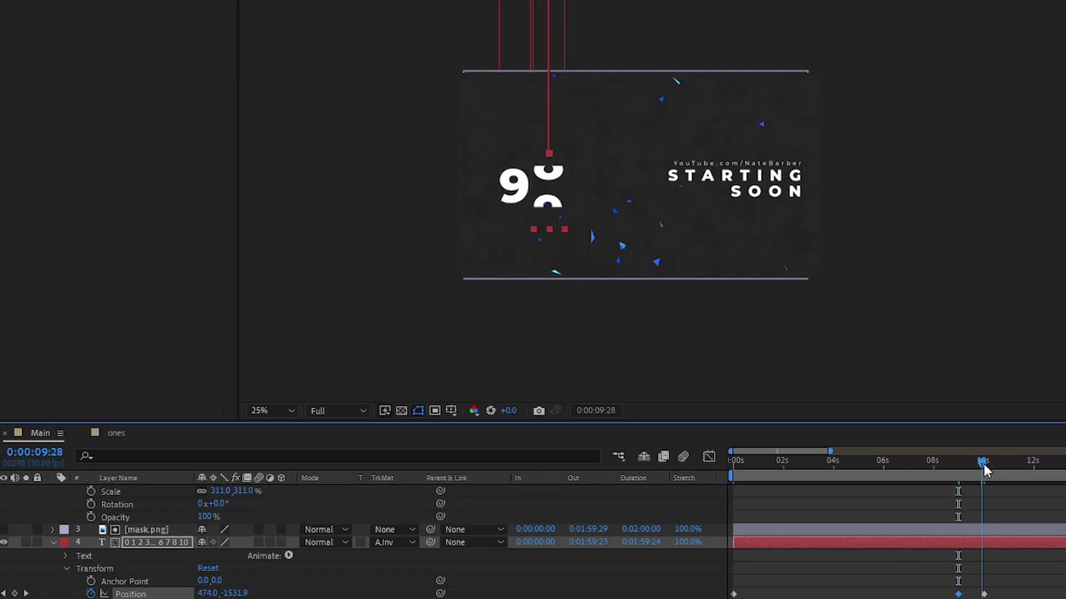
click(918, 464)
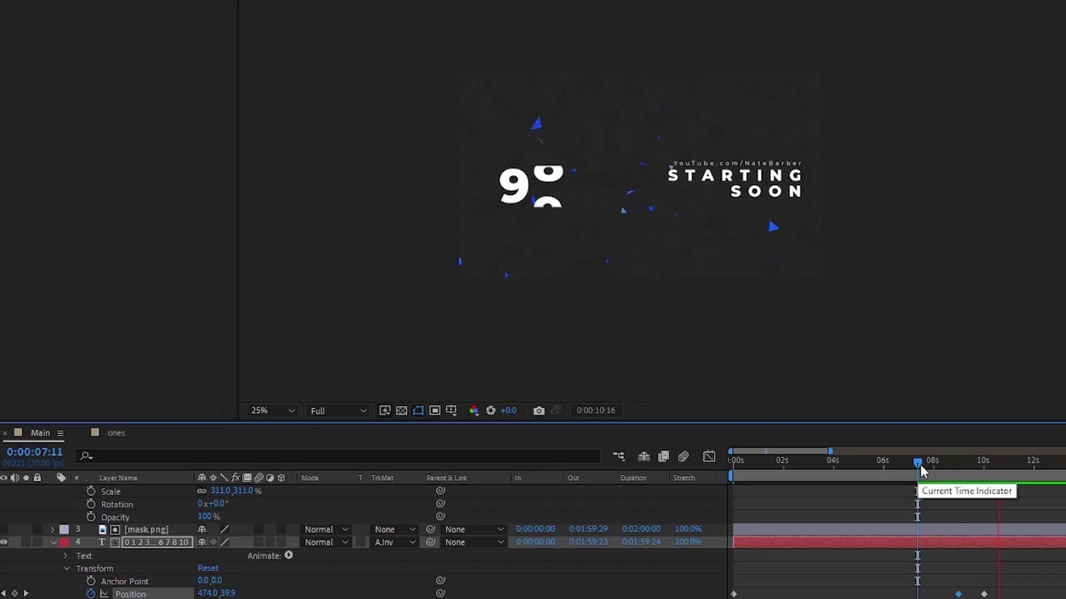
key(space)
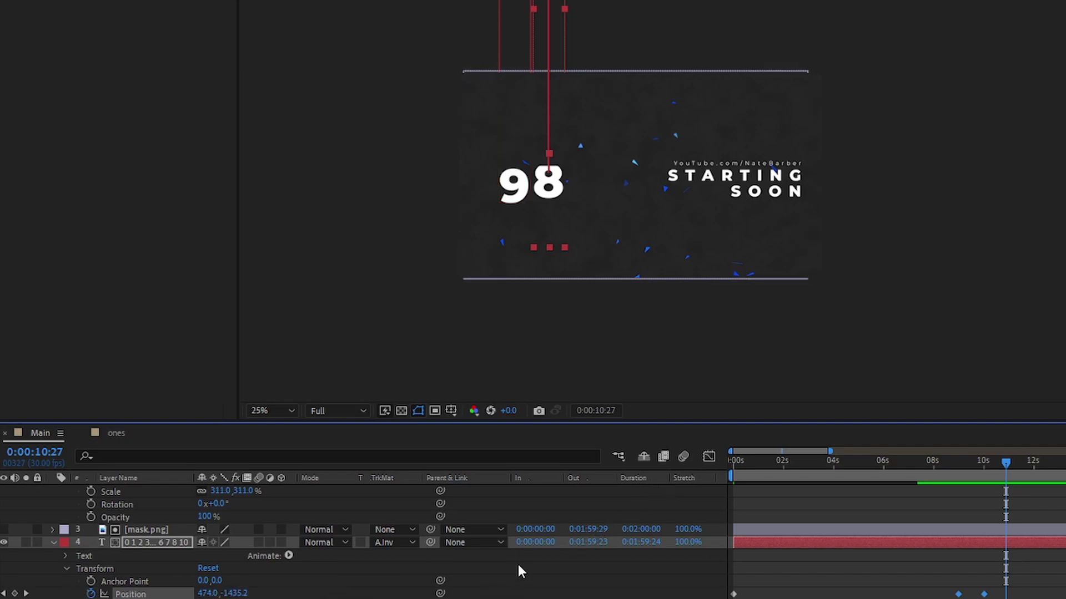
click(709, 456)
drag(949, 479, 947, 523)
click(913, 450)
key(space)
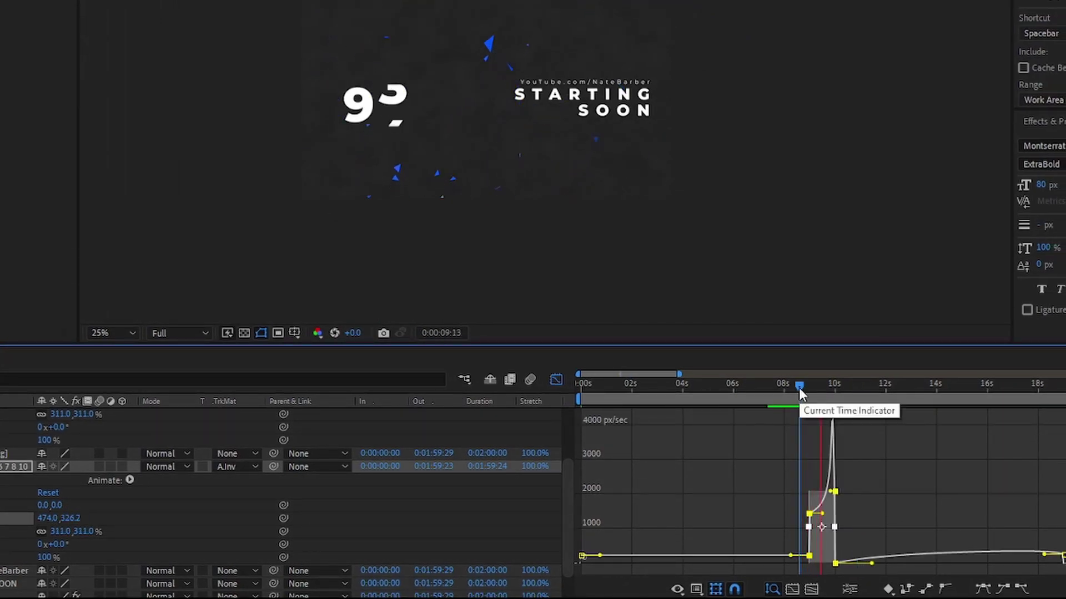
drag(810, 514, 811, 466)
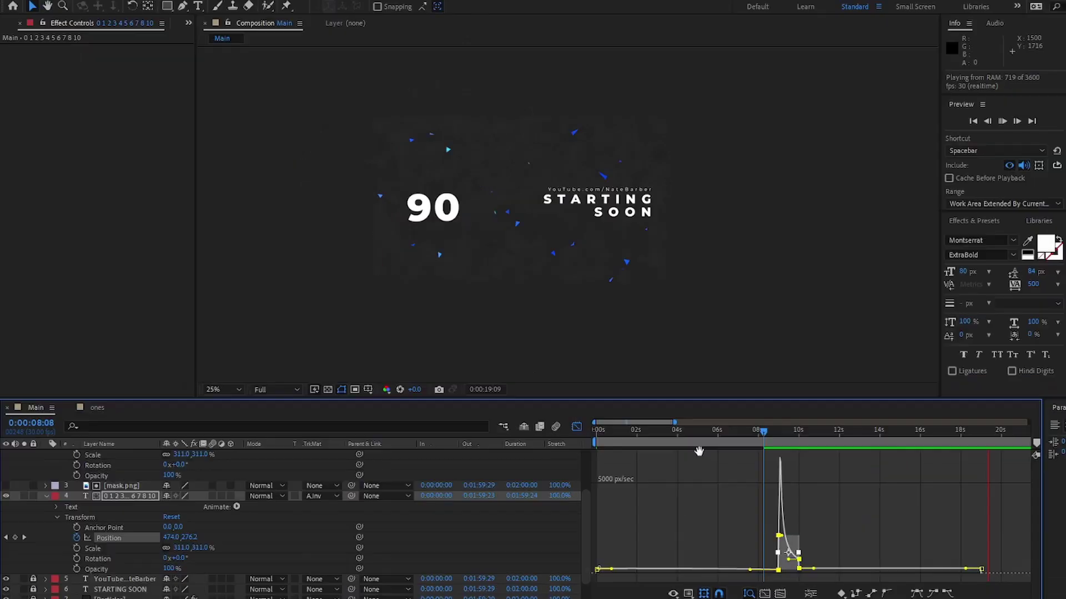
key(shift+F3)
- Copy the ones column's Position keyframes, paste them for the next ten-second countdown cycle and preview the result
drag(747, 519, 813, 549)
key(ctrl+c)
drag(992, 432, 564, 440)
key(ctrl+v)
click(759, 433)
key(space)
key(space)
- Paste the copied Position keyframes for further countdown cycles along the timeline
scroll(777, 500, right, 10)
click(668, 434)
click(851, 436)
key(ctrl+v)
scroll(851, 438, right, 8)
click(887, 438)
drag(887, 439, 882, 439)
key(ctrl+v)
- Keyframe the tens digit column's Position at 9 and 10 seconds to scroll it to the 8, and preview it with its speed graph
drag(764, 423, 867, 423)
drag(683, 422, 594, 422)
drag(819, 433, 552, 457)
drag(867, 422, 682, 423)
click(761, 433)
key(ctrl+d)
key(Home)
key(space)
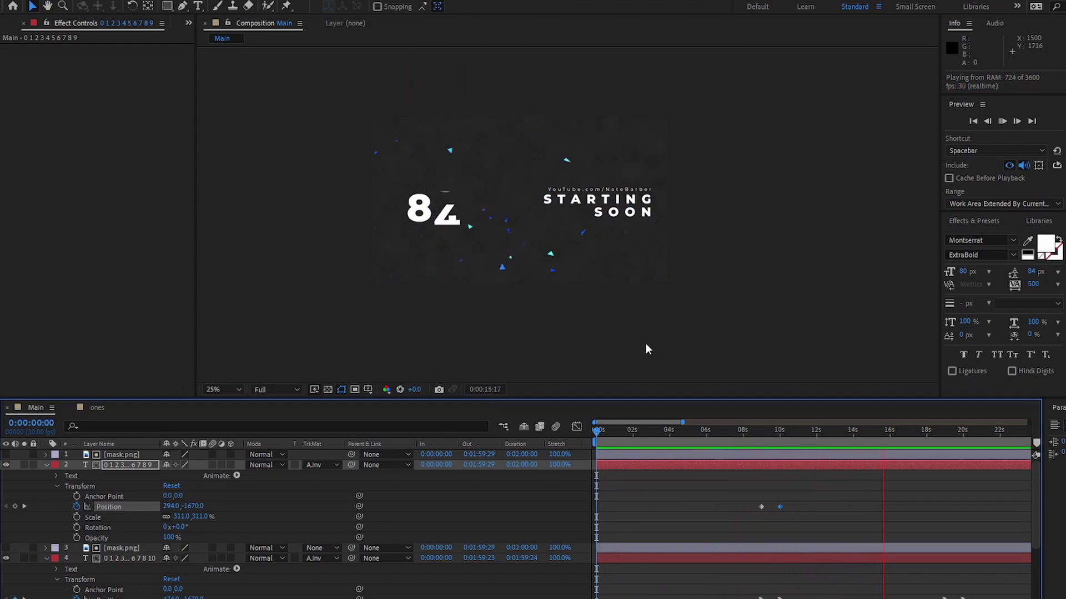
key(space)
click(577, 432)
key(space)
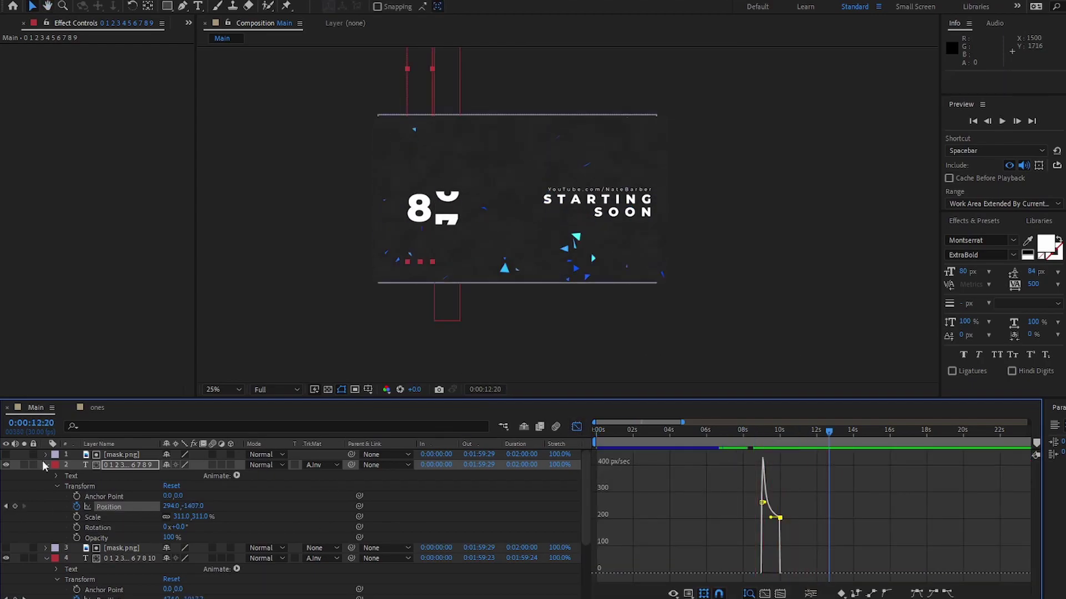
- Duplicate the Main composition in the project and rename the copy as words
click(46, 136)
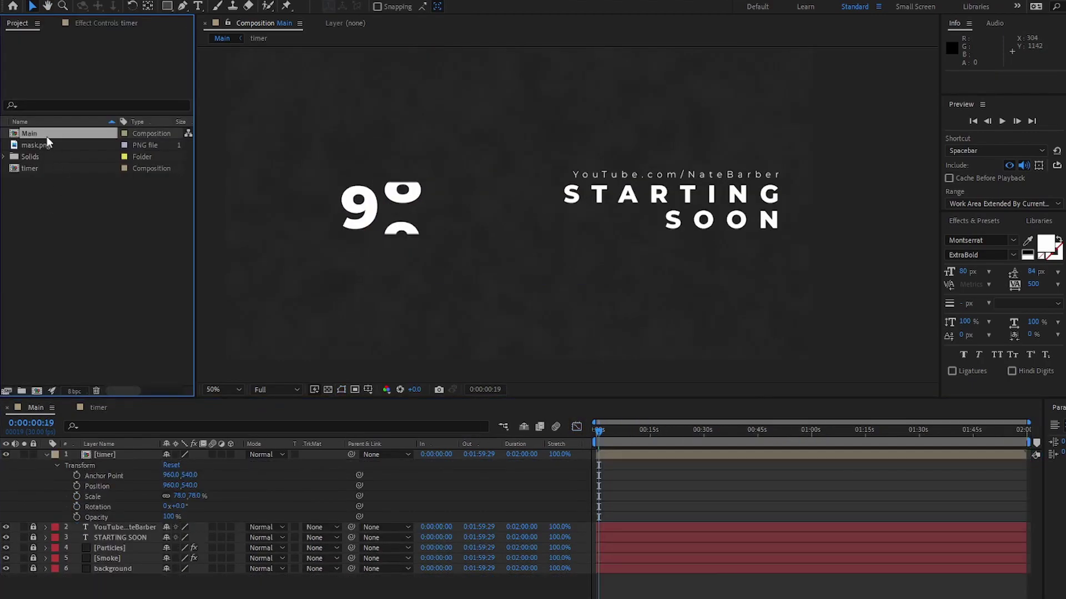
key(ctrl+c)
key(ctrl+v)
right_click(58, 146)
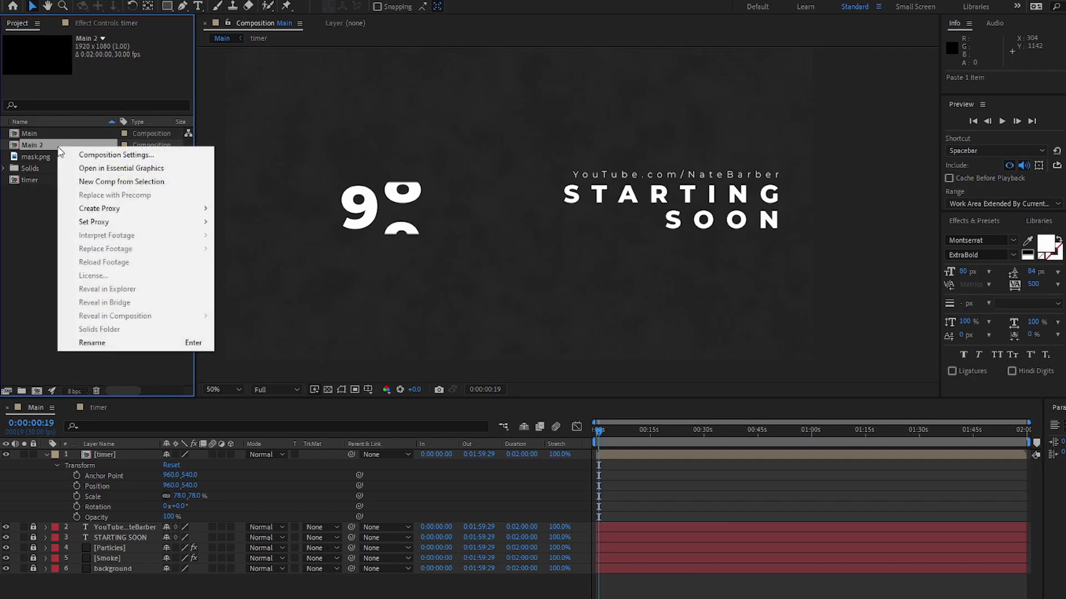
click(103, 347)
text(words)
key(Return)
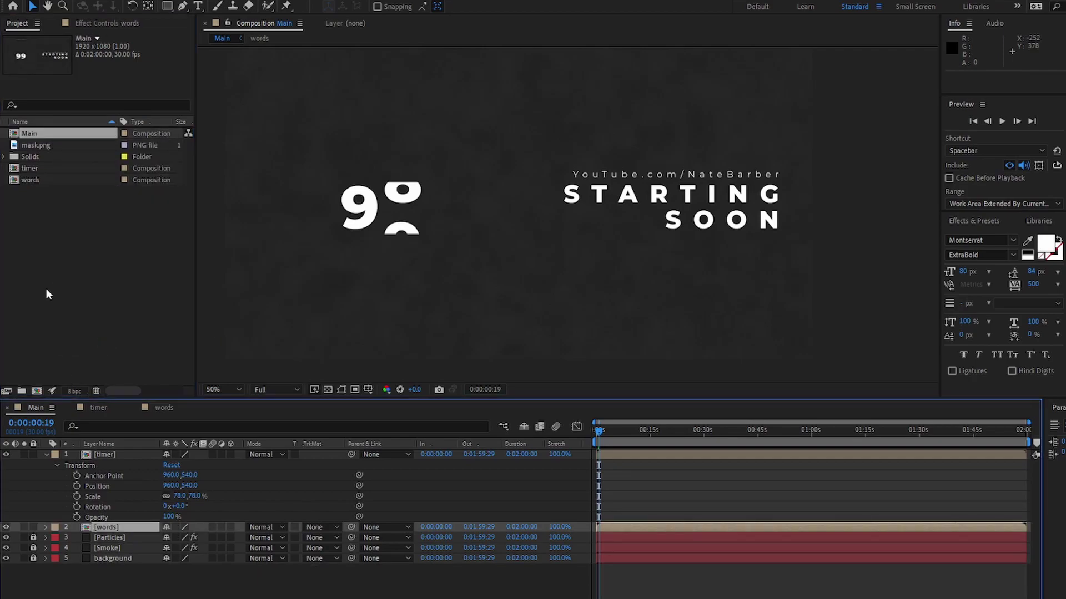
- Scale the words layer in Main to 132% and position the words and timer layers side by side
click(45, 527)
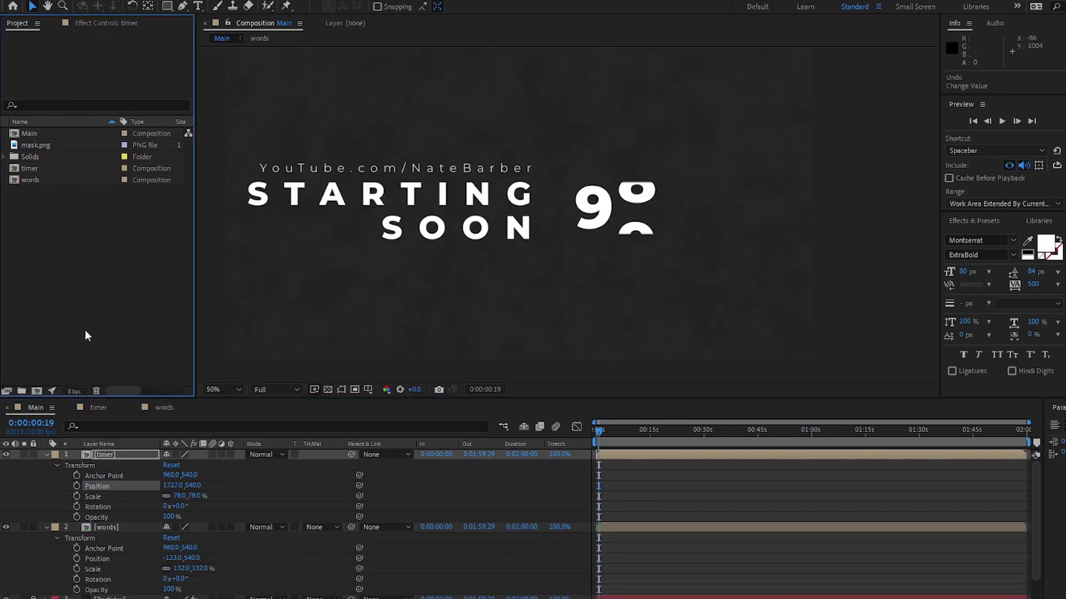
click(55, 137)
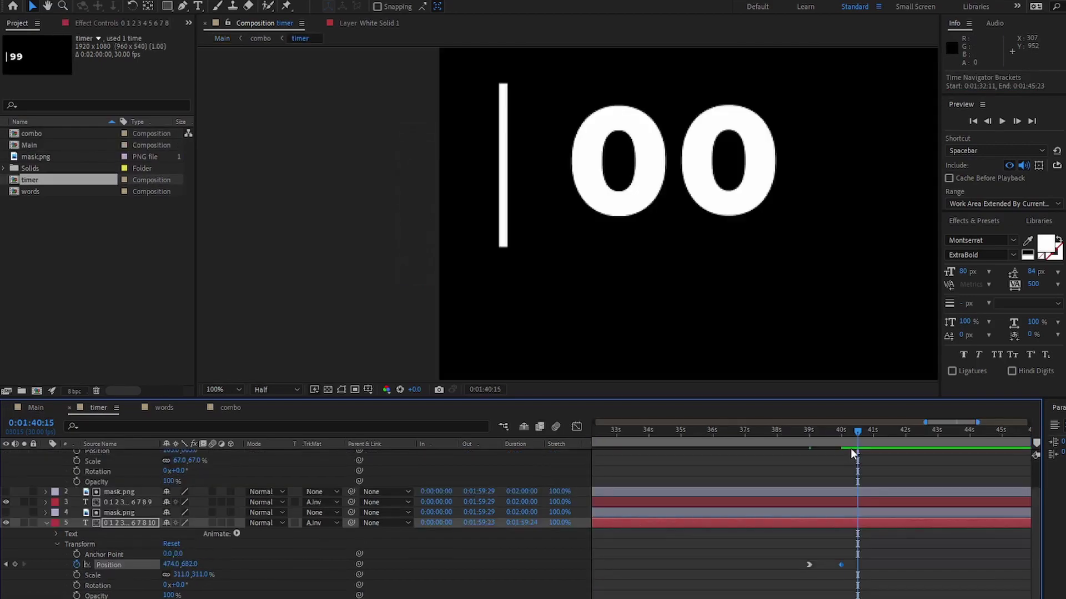
- Fade out the white bar and the ones digits in the timer composition with Opacity keyframes of 100% at 0:01:42:00 and 0% at 0:01:43:00
drag(858, 438, 907, 435)
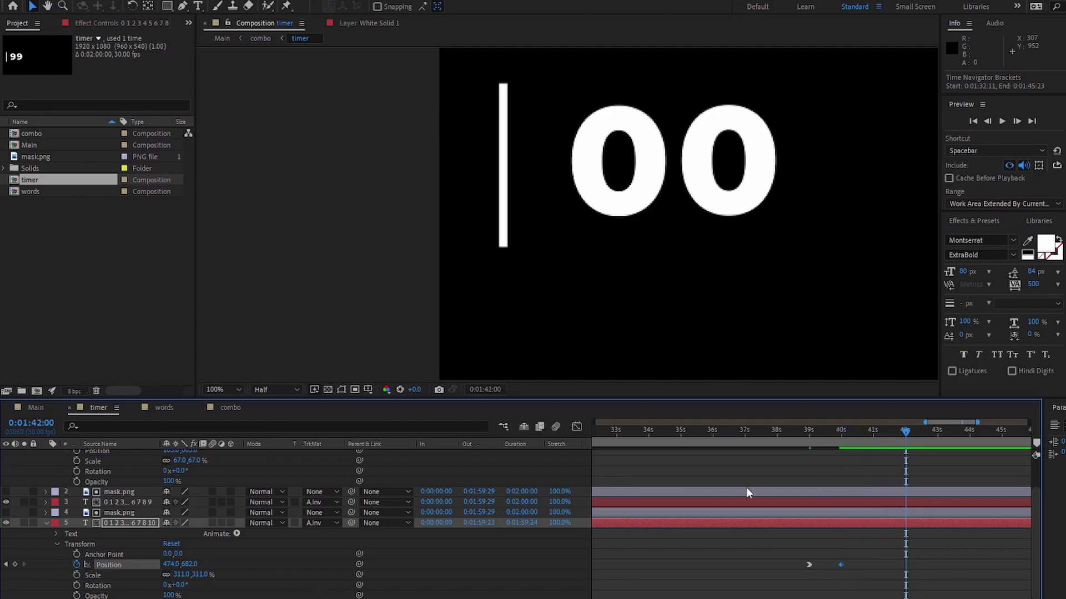
click(76, 596)
click(77, 482)
click(935, 431)
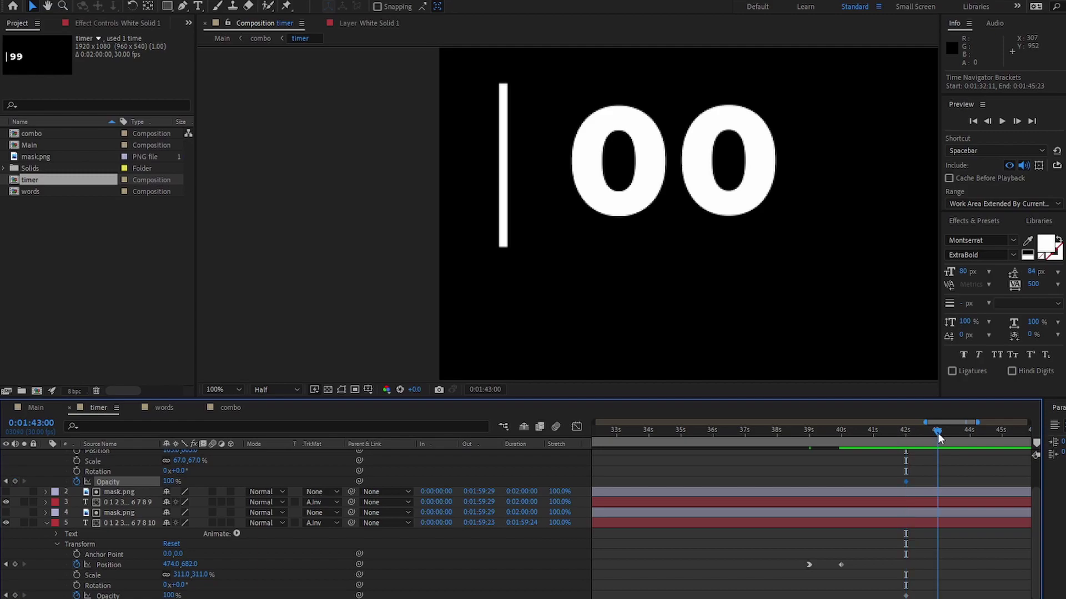
drag(168, 481, 134, 481)
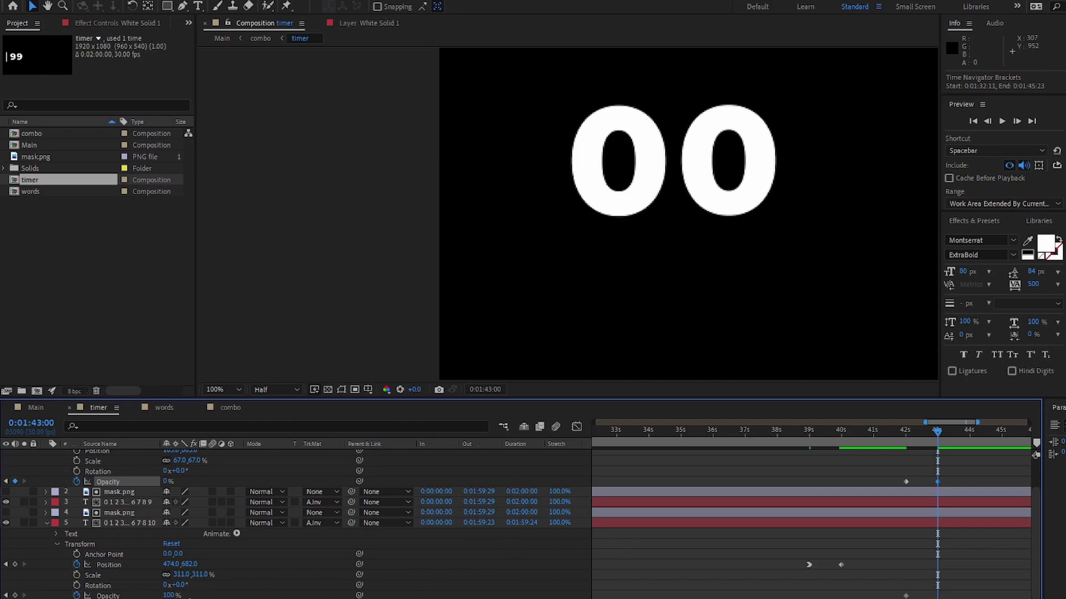
drag(166, 595, 138, 595)
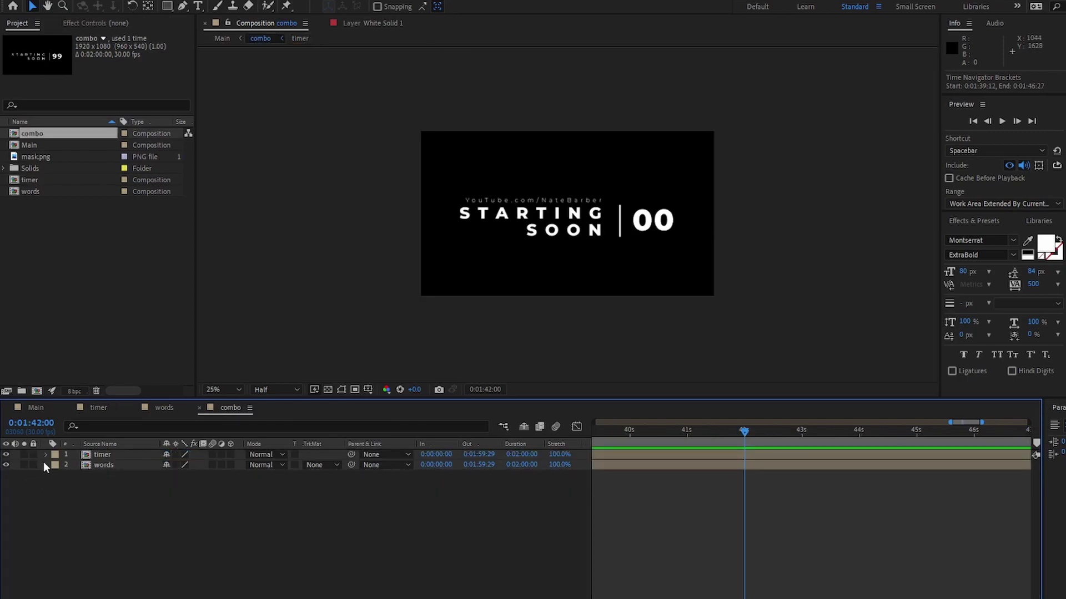
- Keyframe the words layer's Position in combo at 0:01:42:00 and move it to X 748 at 0:01:43:15
click(45, 465)
click(56, 476)
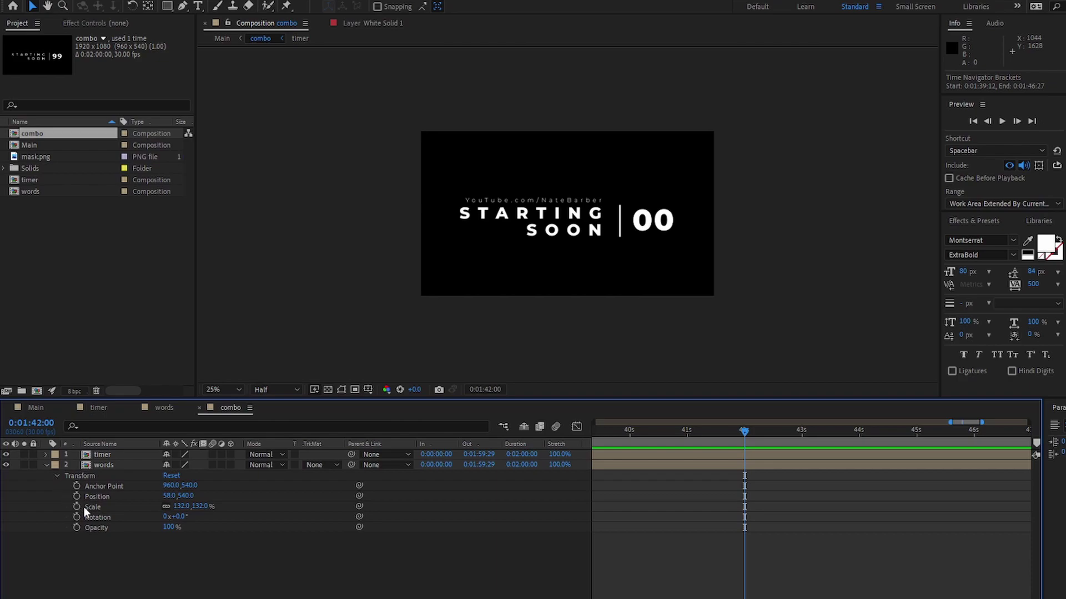
click(103, 497)
drag(752, 437, 831, 436)
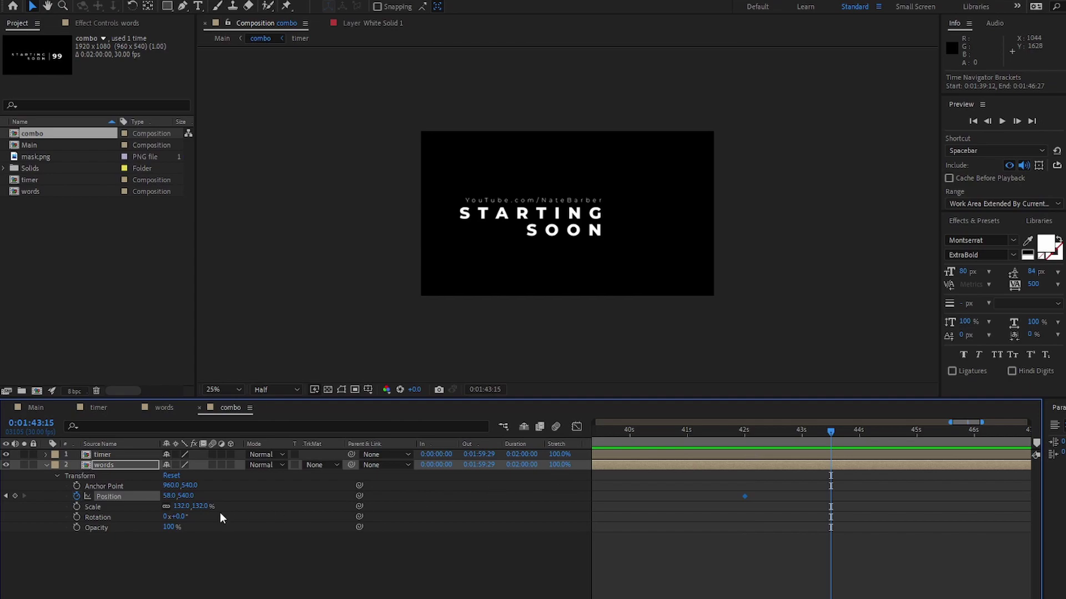
drag(185, 496, 594, 503)
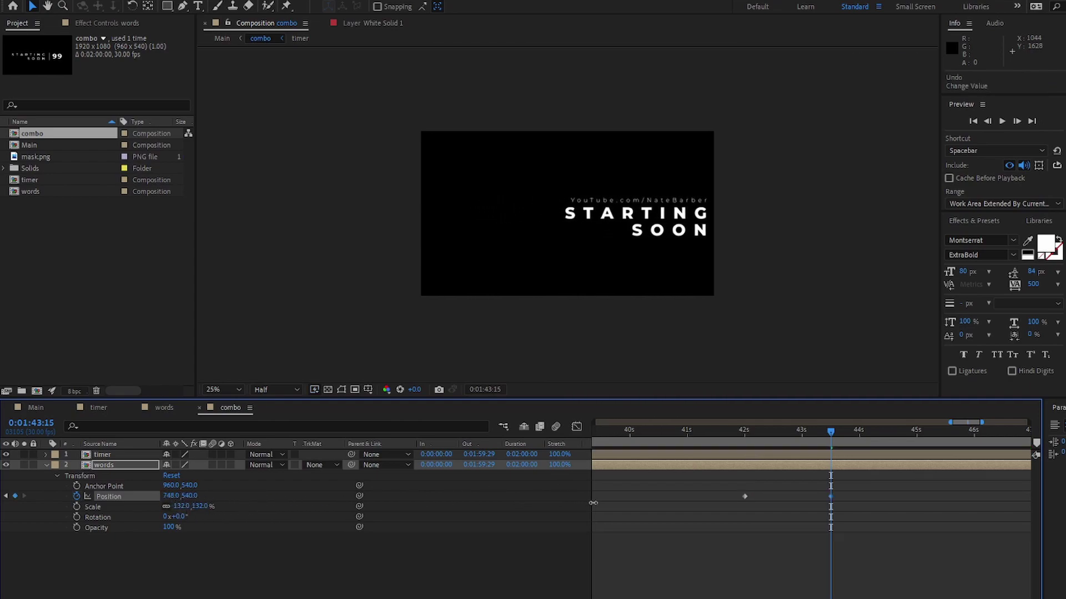
- Adjust the easing of the words layer's two Position keyframes in the speed graph and preview the slide
drag(740, 481, 888, 521)
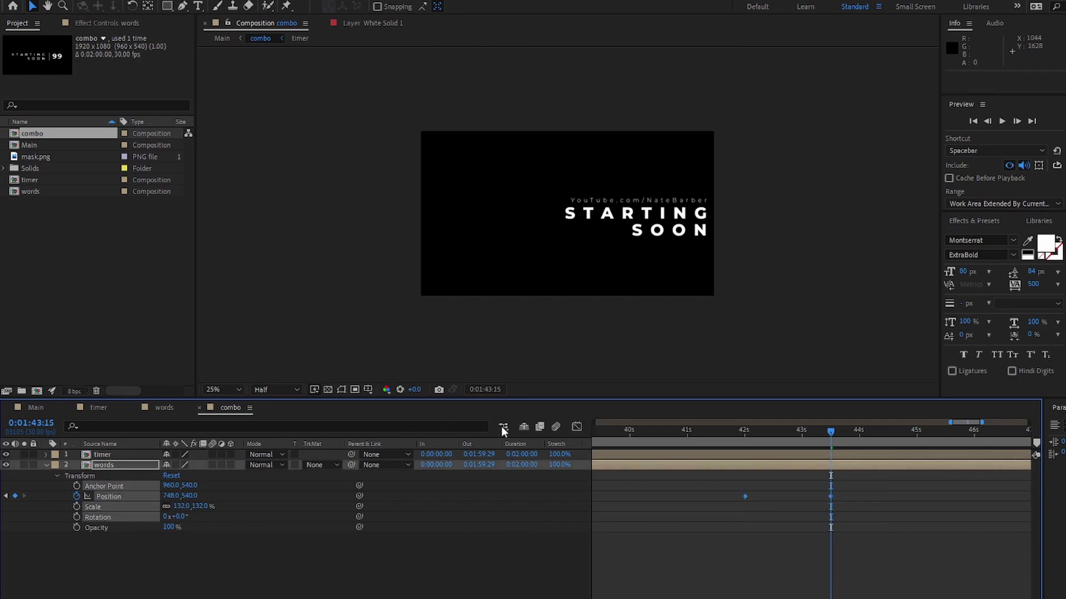
click(577, 426)
click(745, 459)
drag(759, 459, 781, 512)
click(728, 431)
key(space)
key(space)
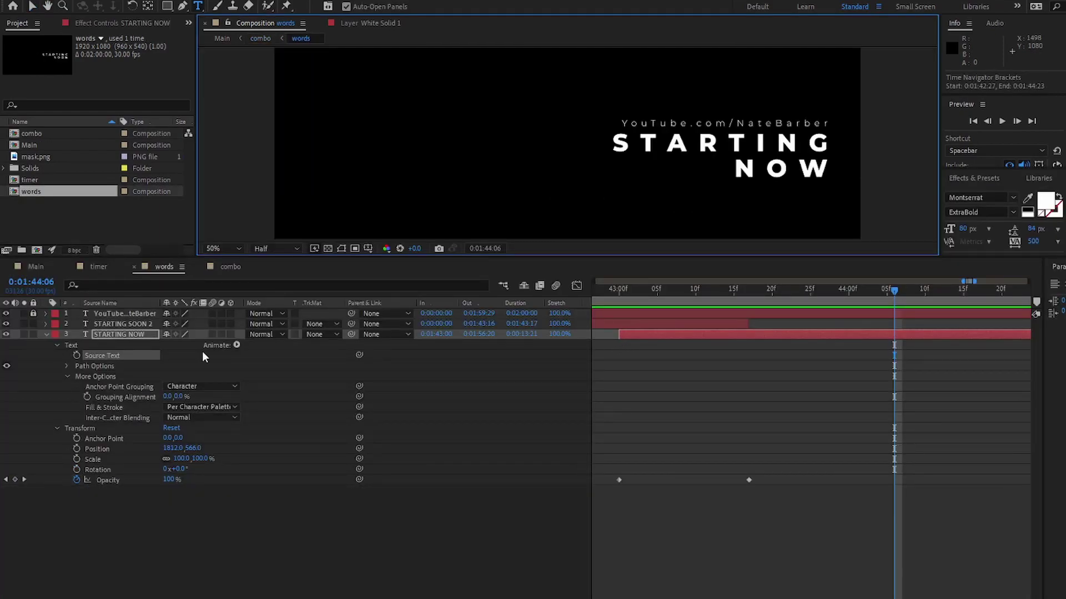
- Inspect the STARTING SOON 2 layer's Opacity keyframes at the changeover to STARTING NOW in the words composition
click(46, 324)
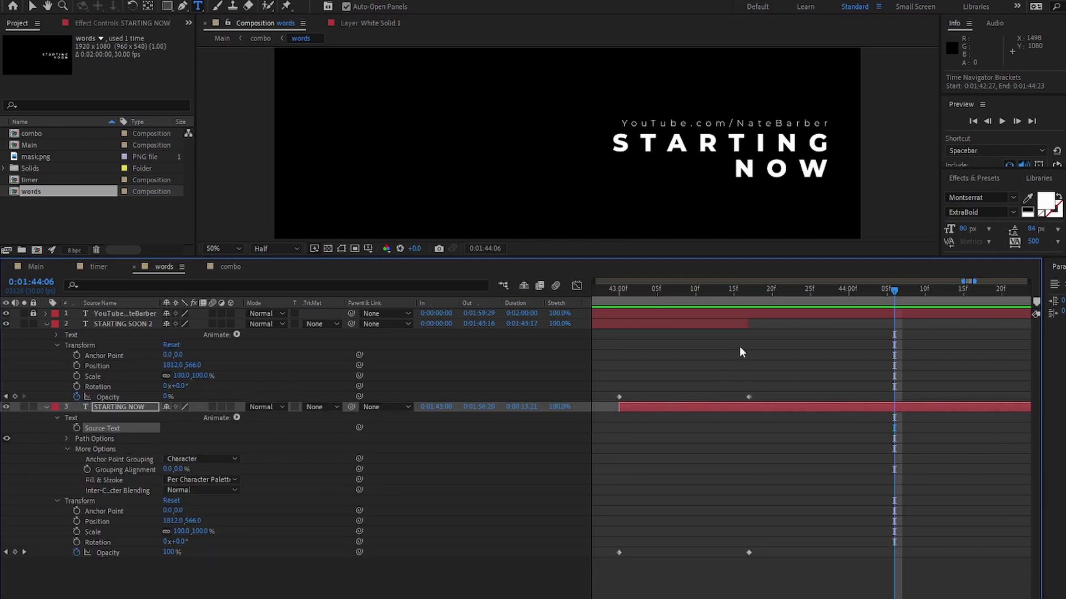
drag(732, 292, 746, 288)
click(745, 397)
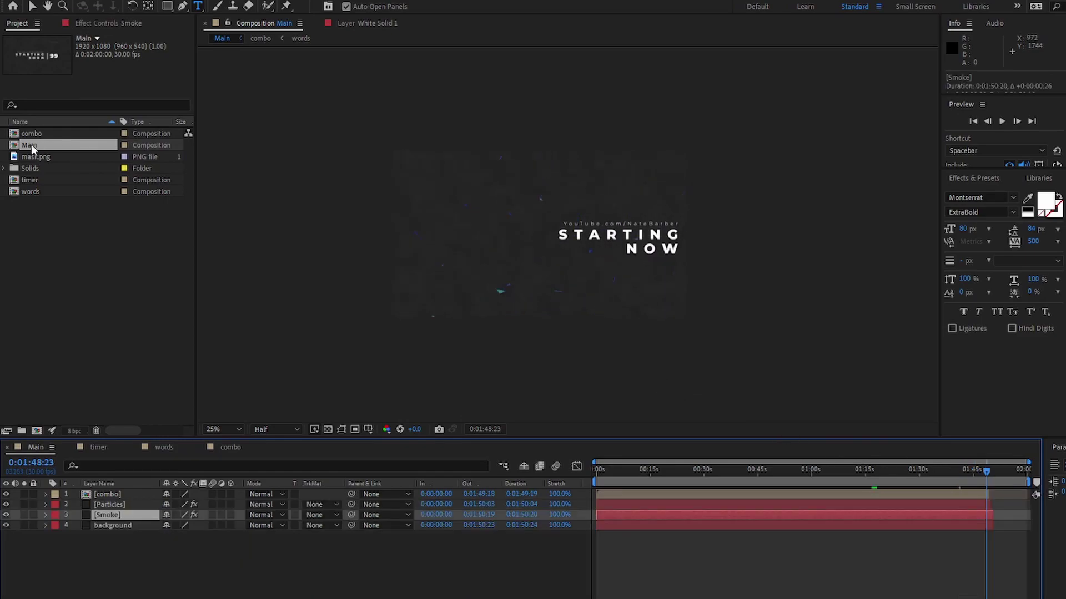
- Set the Main composition's duration to 0:01:49:00
right_click(31, 148)
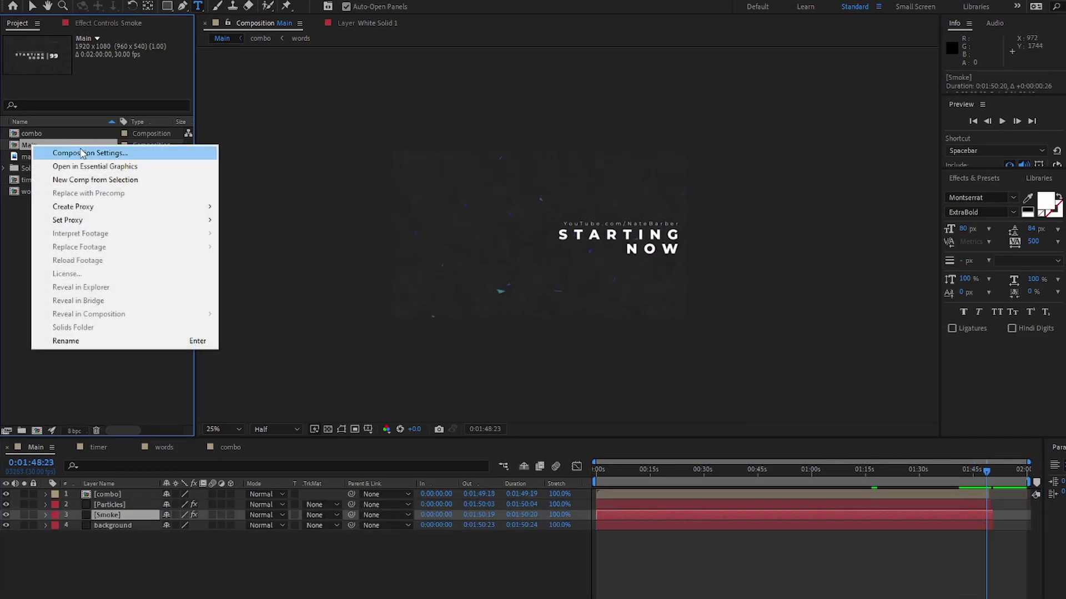
click(61, 152)
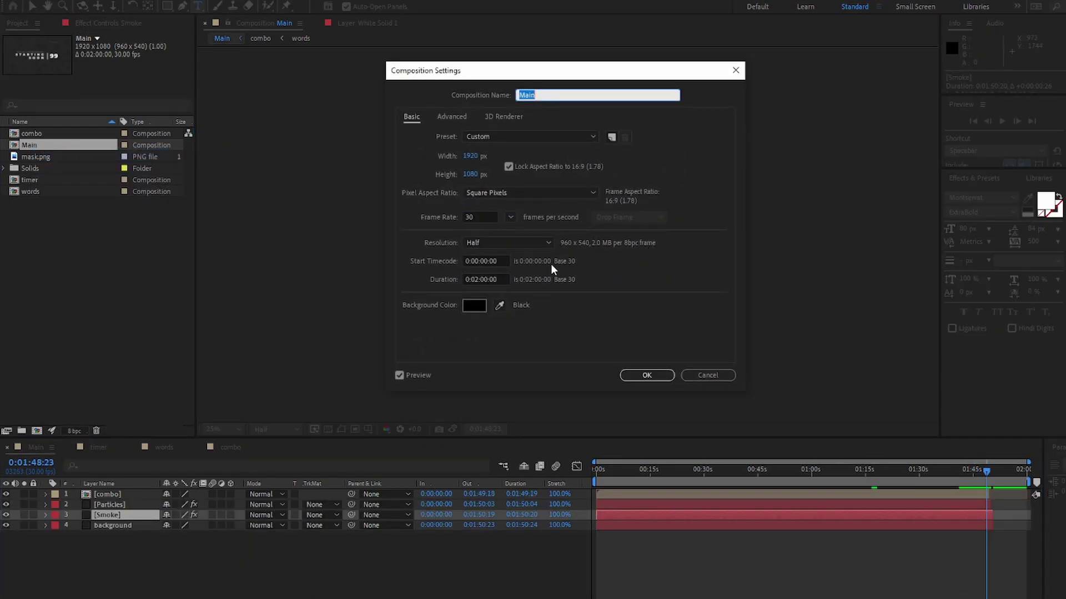
click(478, 279)
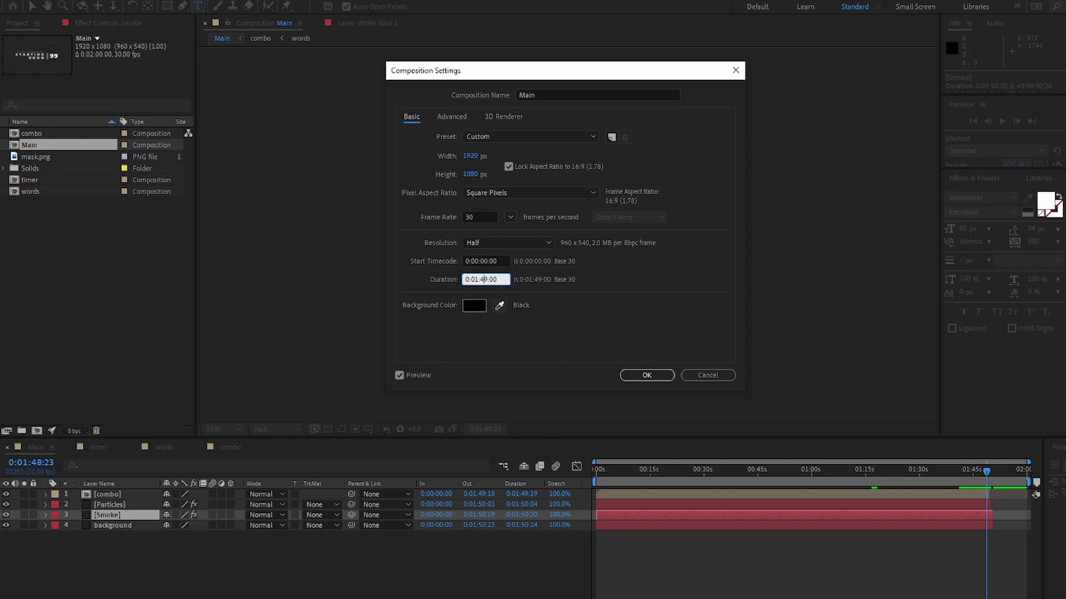
click(644, 375)
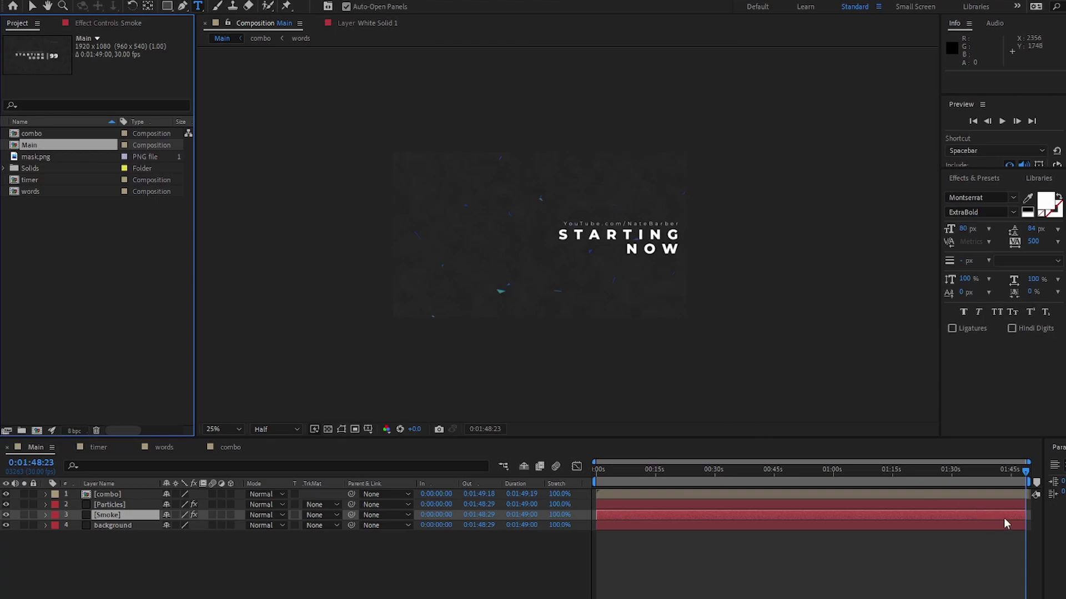
- Extend the Particles, Smoke and background layers to cover the end of the Main composition and add it to the Render Queue
drag(1026, 506, 1038, 526)
key(alt+f)
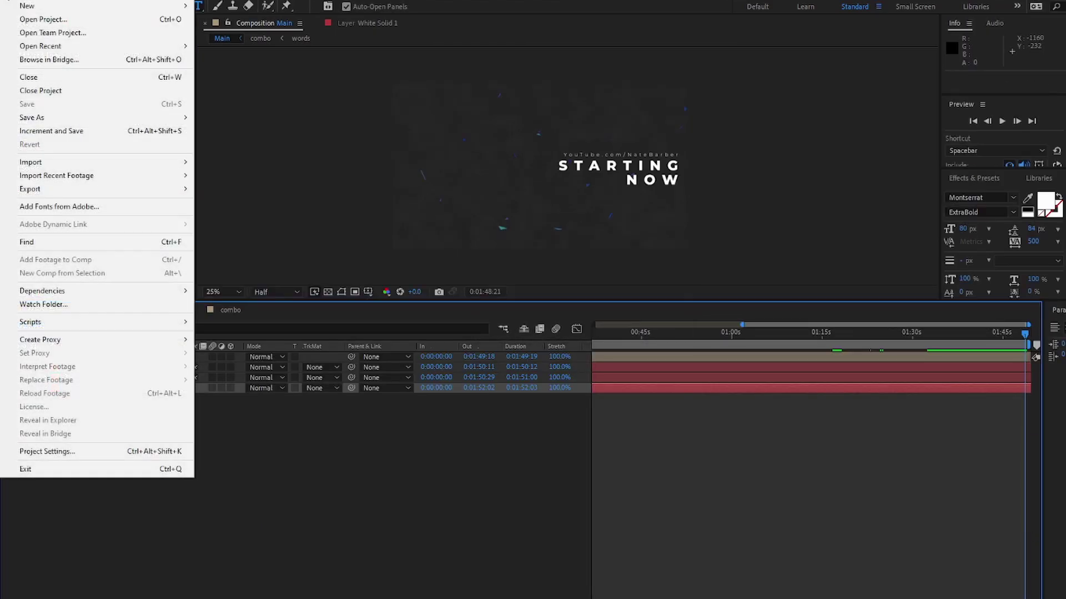
mouse_move(87, 197)
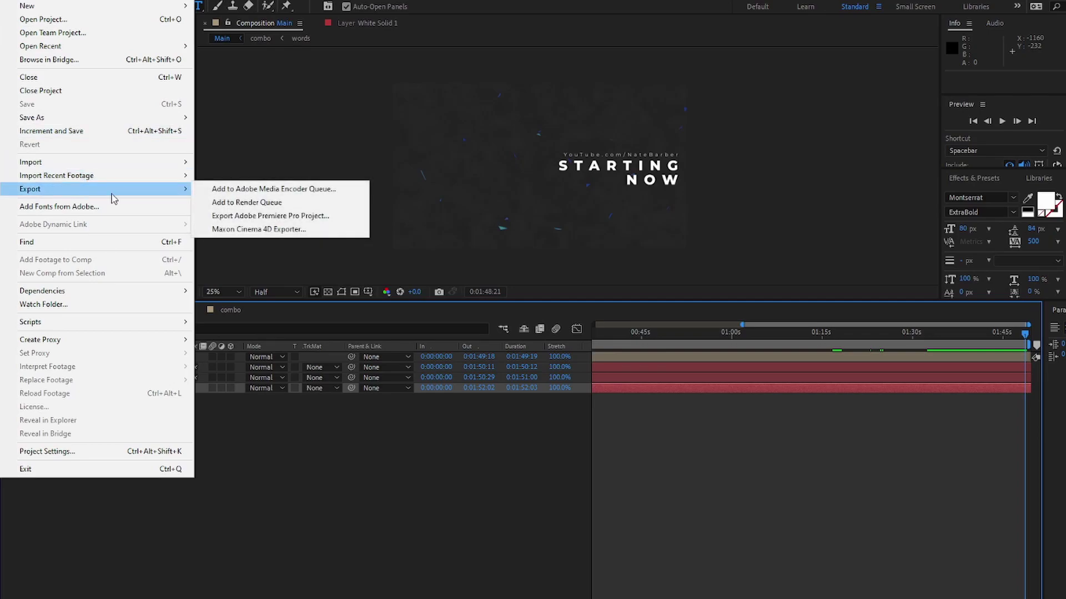
click(247, 203)
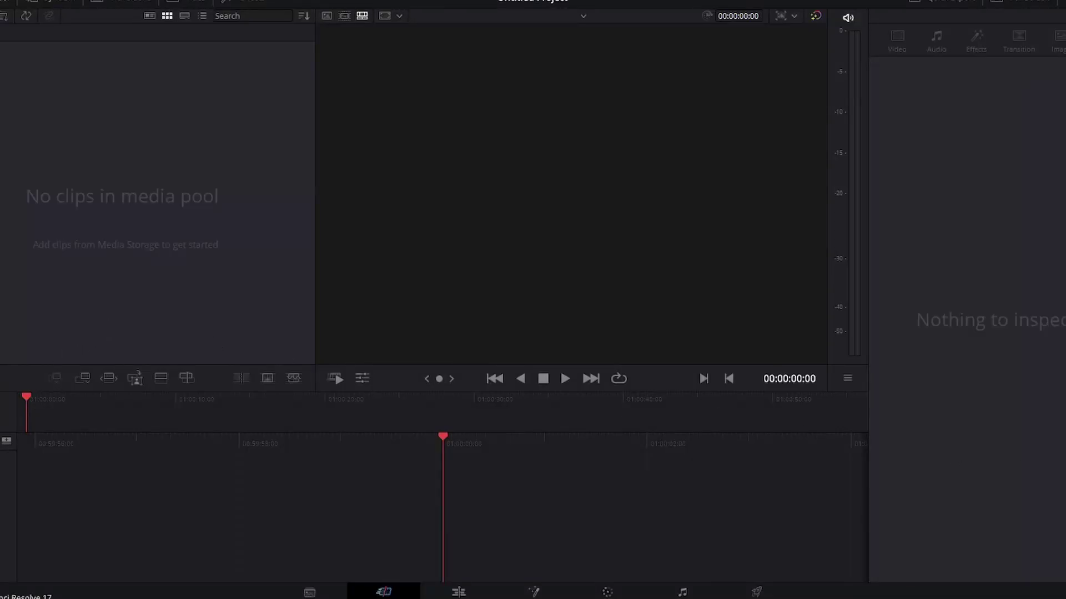
- Switch to DaVinci Resolve, import the footage into the media pool, and trim the start of the gameplay clip following Stream Intro countdown.mp4
drag(1065, 477, 245, 209)
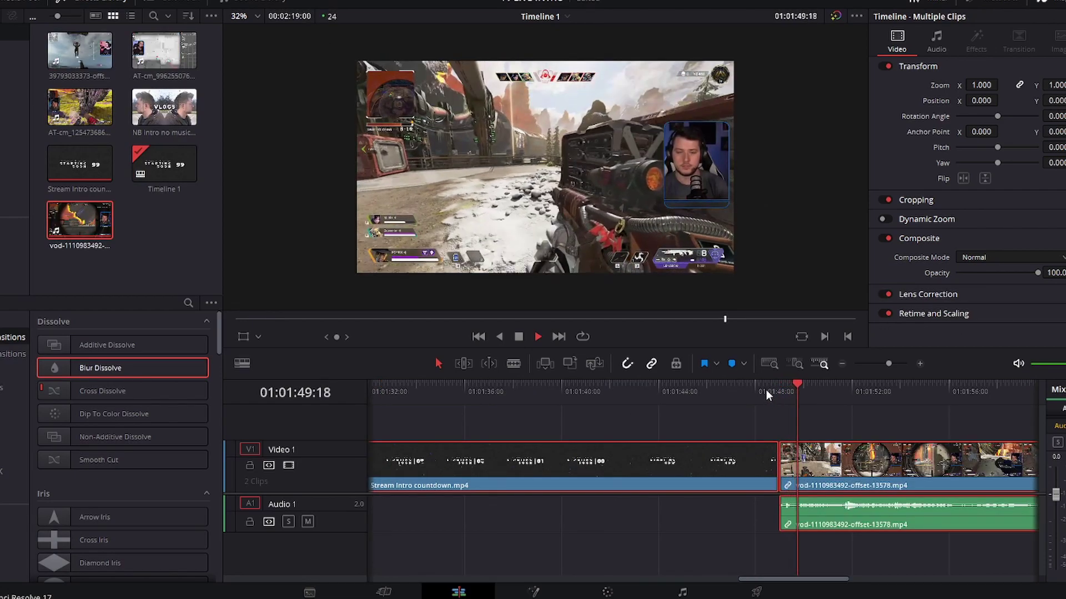
key(space)
click(777, 509)
drag(779, 473, 799, 473)
drag(800, 471, 785, 472)
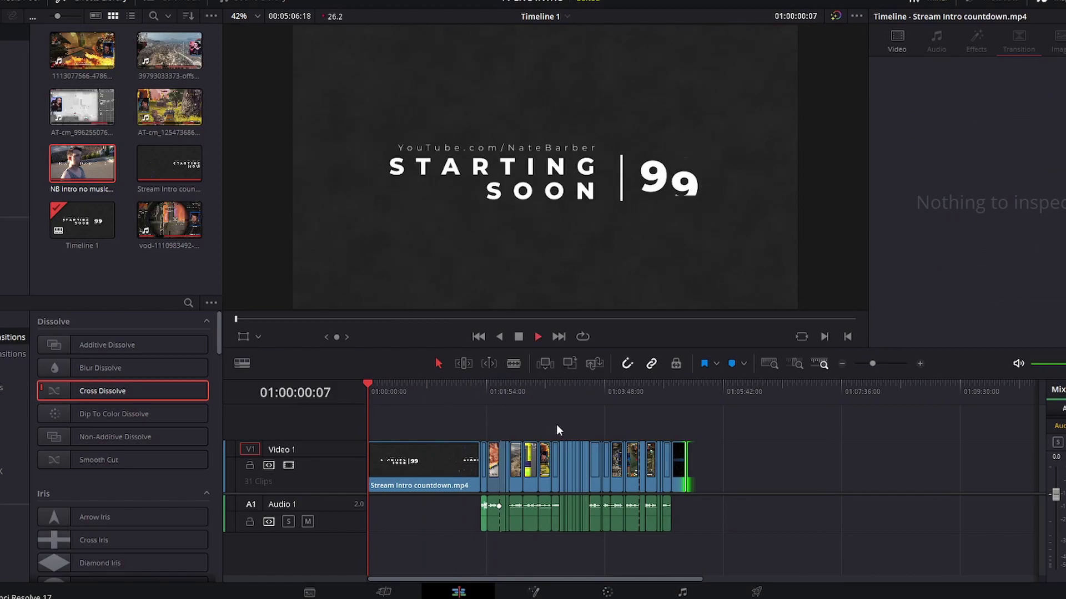
- Review Timeline 1 by playing the countdown opening and scrubbing through the captioned gameplay clips on Video 1 and Video 2
key(space)
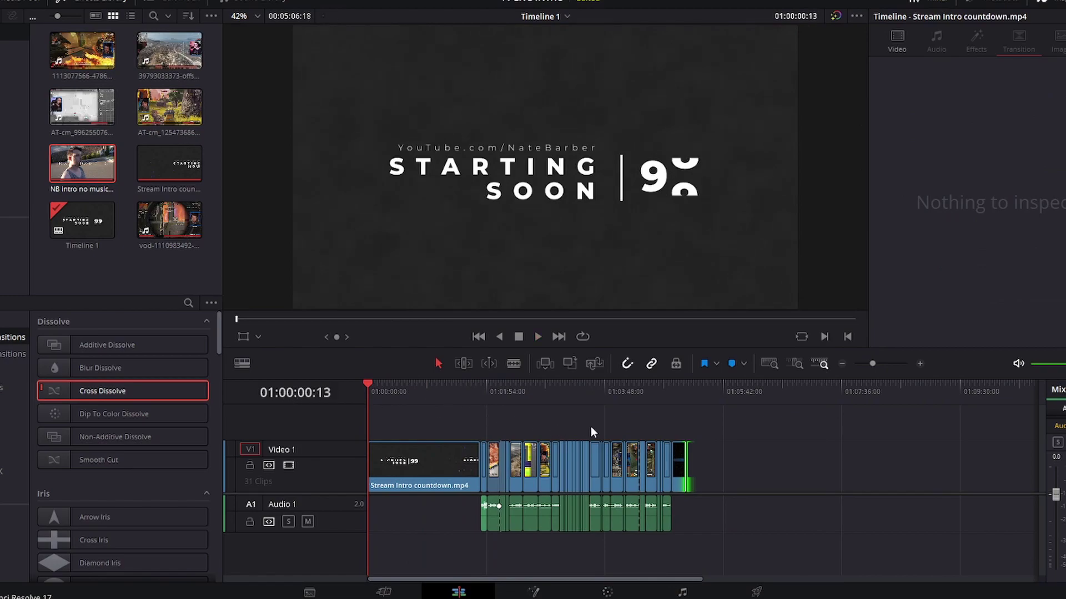
click(691, 388)
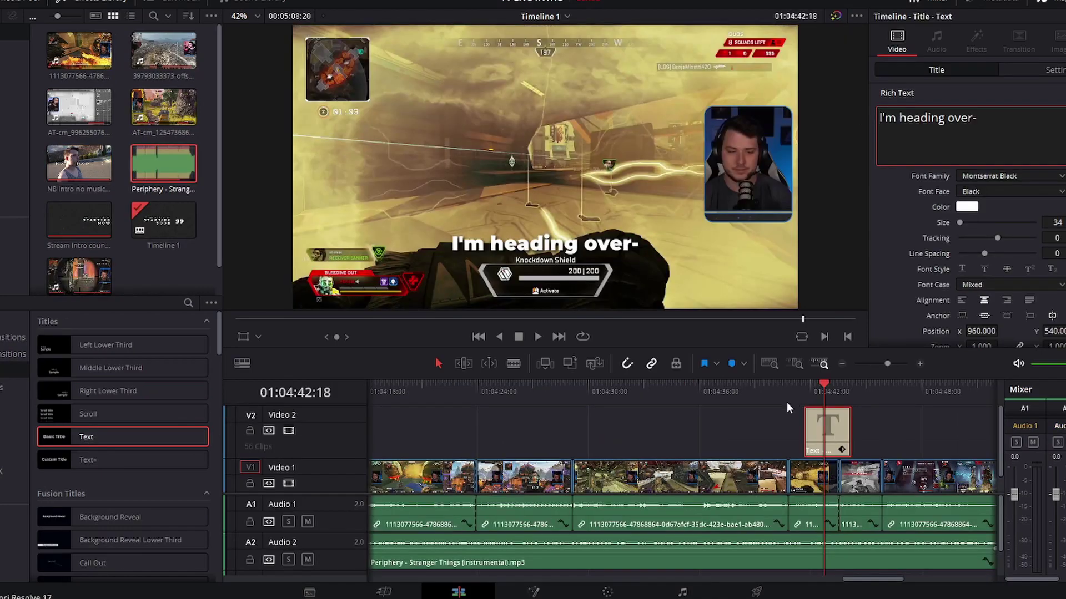
click(815, 419)
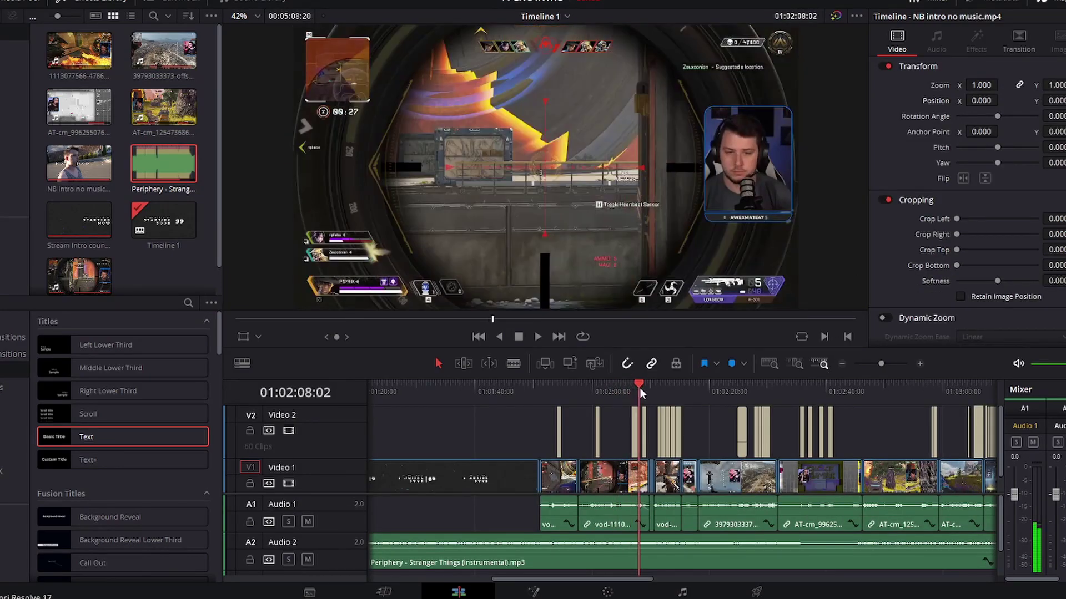
drag(640, 387, 797, 404)
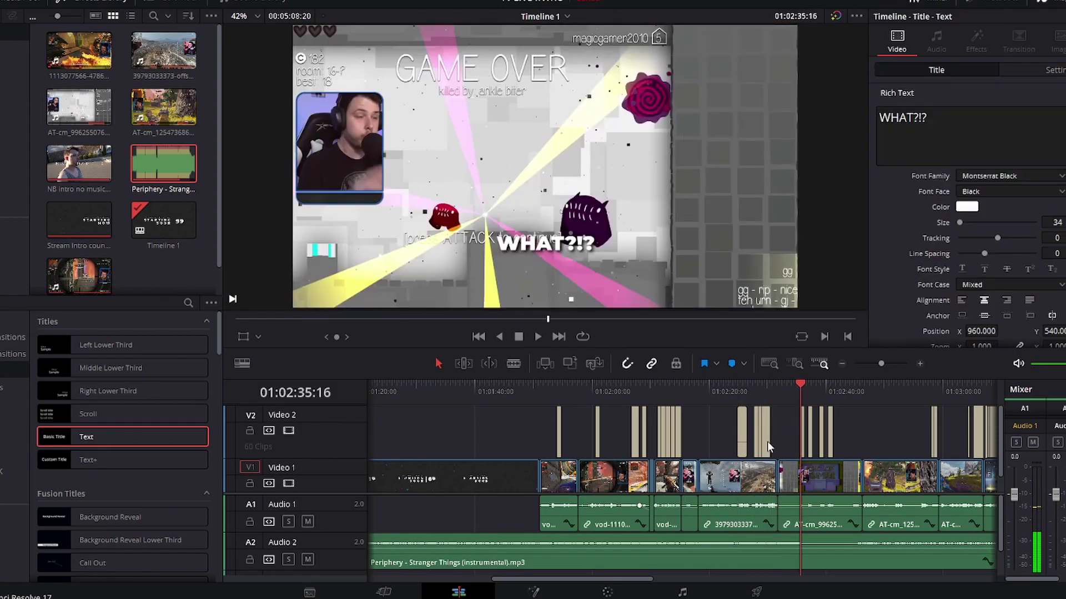
click(868, 389)
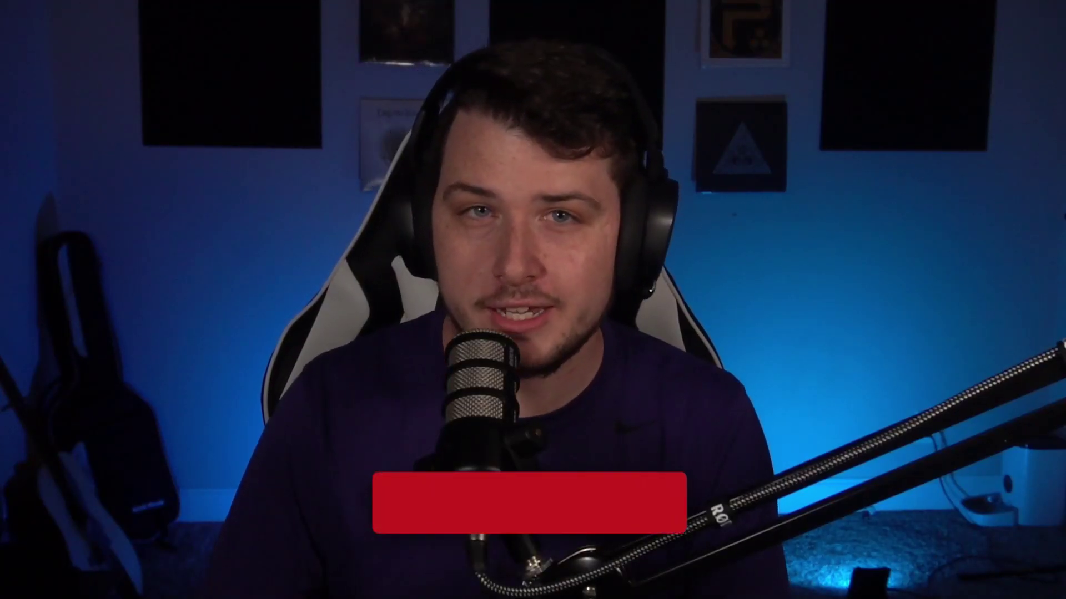